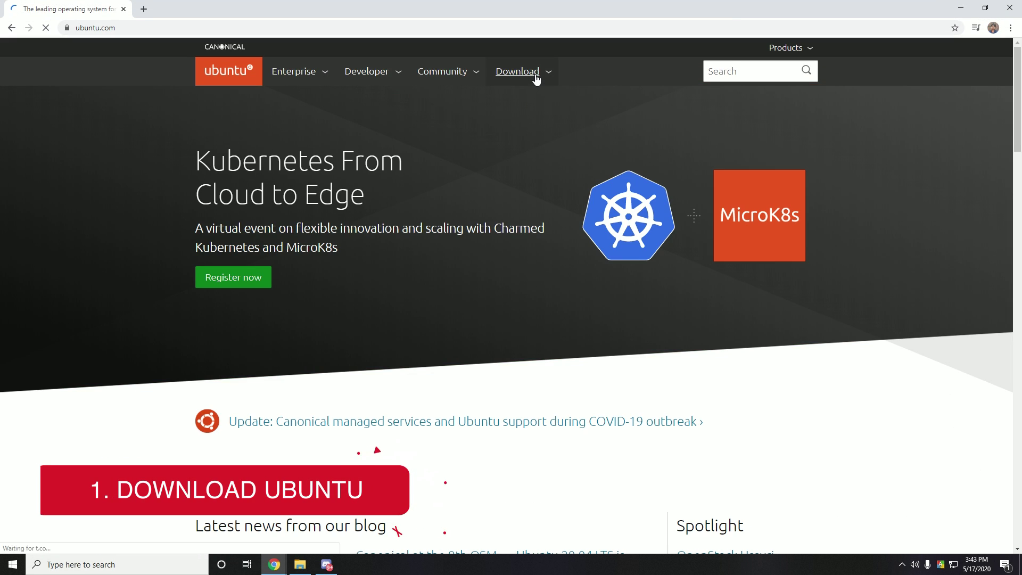
Download Ubuntu Desktop 20.04 LTS from ubuntu.com and the PowerISO v7.4 (64-bit) installer.
{"action": "left_click", "coordinate": [536, 79]}
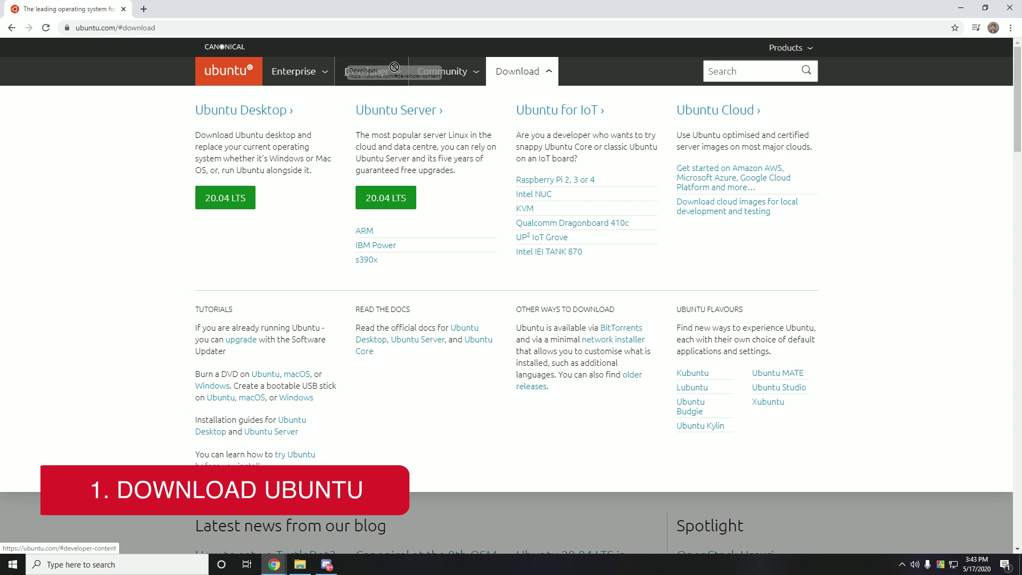
{"action": "left_click", "coordinate": [245, 194]}
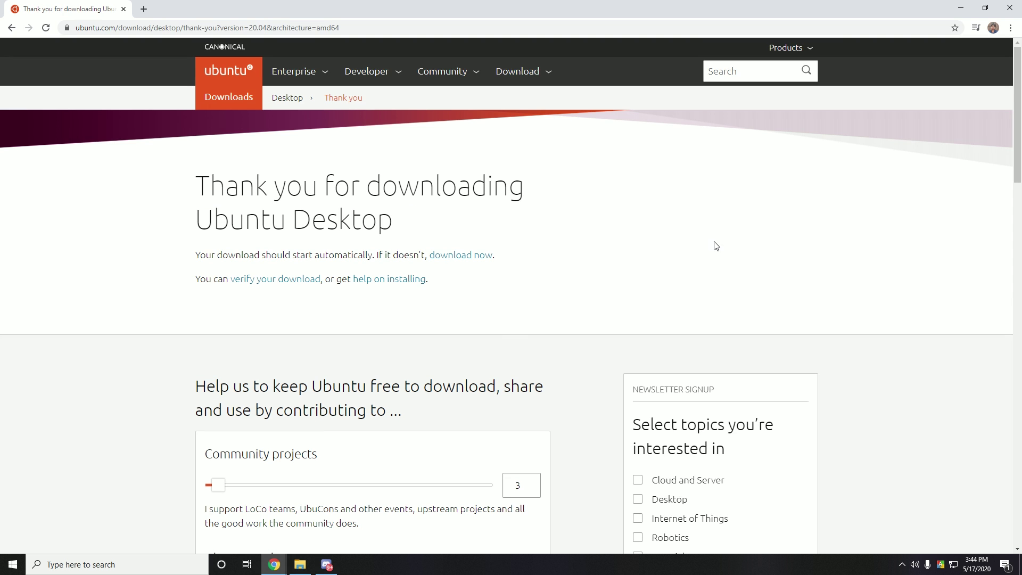
{"action": "scroll", "coordinate": [731, 239], "scroll_direction": "down", "scroll_amount": 20}
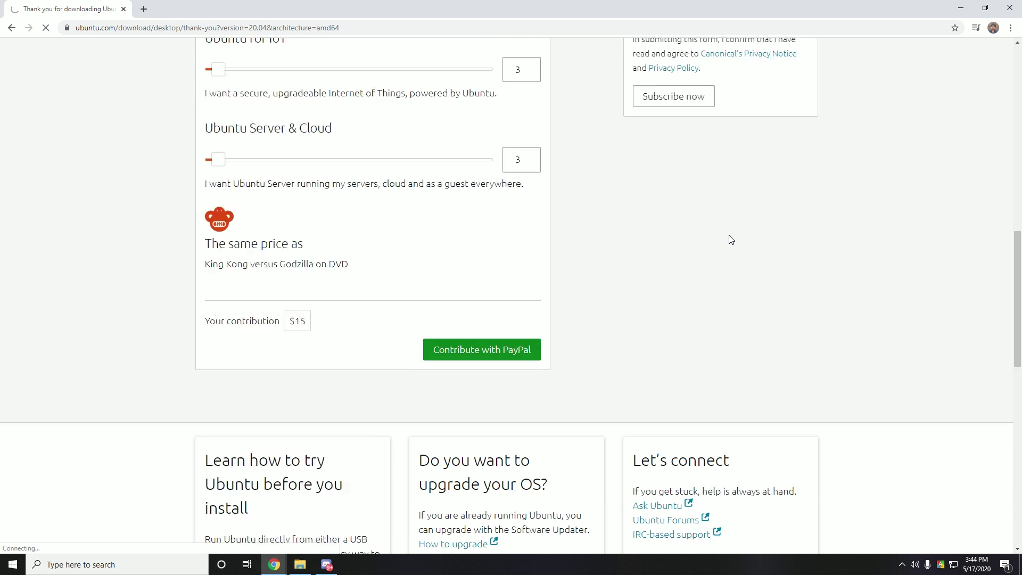
{"action": "scroll", "coordinate": [730, 241], "scroll_direction": "up", "scroll_amount": 5}
{"action": "scroll", "coordinate": [731, 241], "scroll_direction": "up", "scroll_amount": 3}
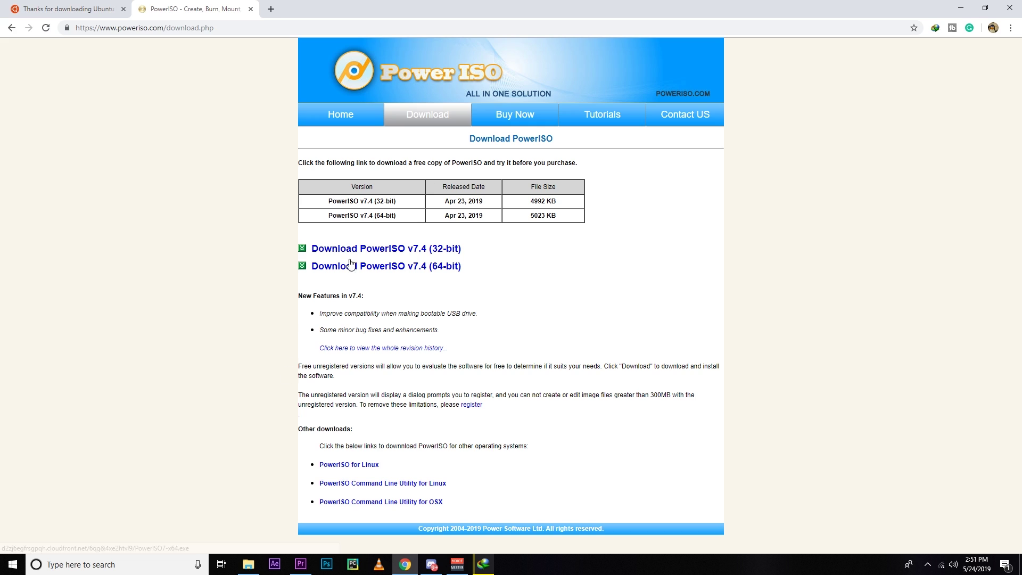
{"action": "left_click", "coordinate": [335, 267]}
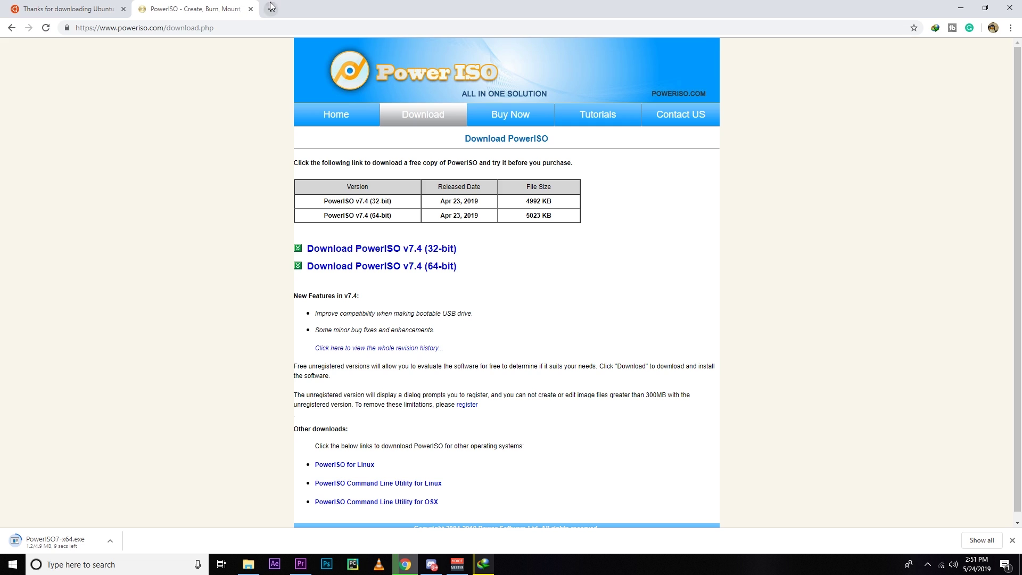
Search the web for 'rufus' in a new Chrome tab.
{"action": "left_click", "coordinate": [270, 8]}
{"action": "type", "text": "ru"}
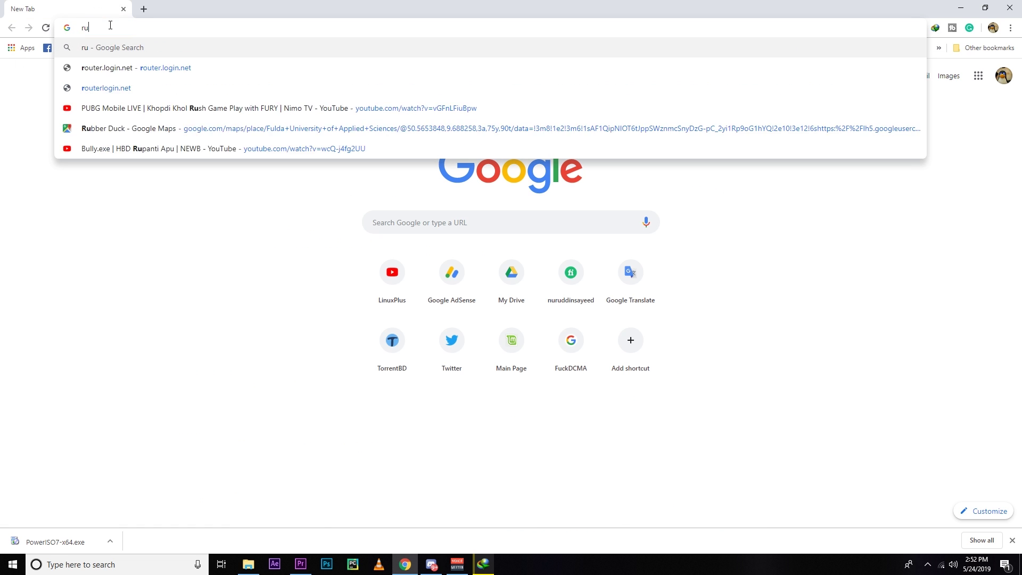
{"action": "type", "text": "fus"}
{"action": "key", "text": "Down"}
{"action": "key", "text": "Return"}
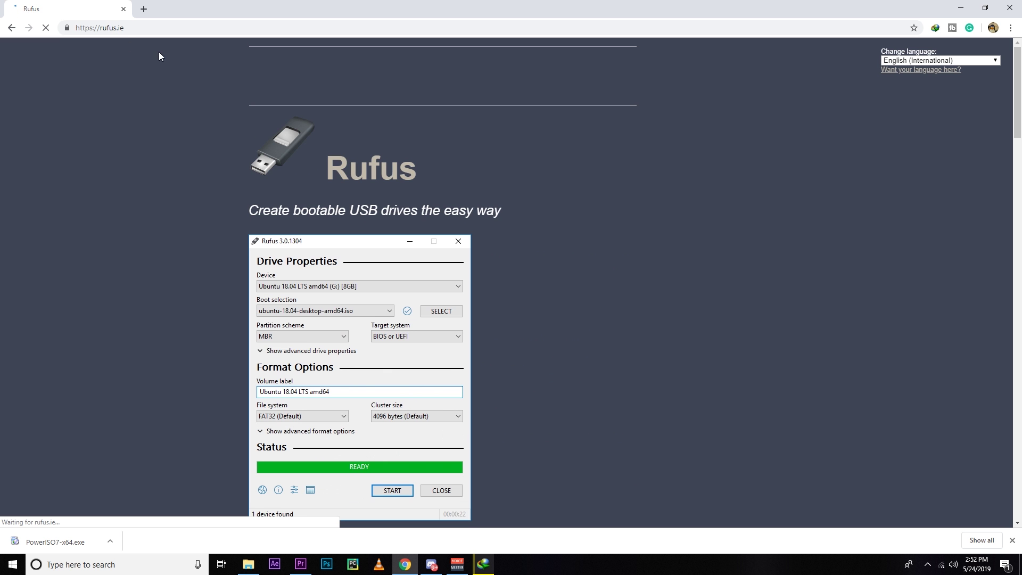
On rufus.ie, download Rufus 3.5 and start the download manager fetching it.
{"action": "scroll", "coordinate": [224, 306], "scroll_direction": "down", "scroll_amount": 6}
{"action": "scroll", "coordinate": [222, 309], "scroll_direction": "up", "scroll_amount": 6}
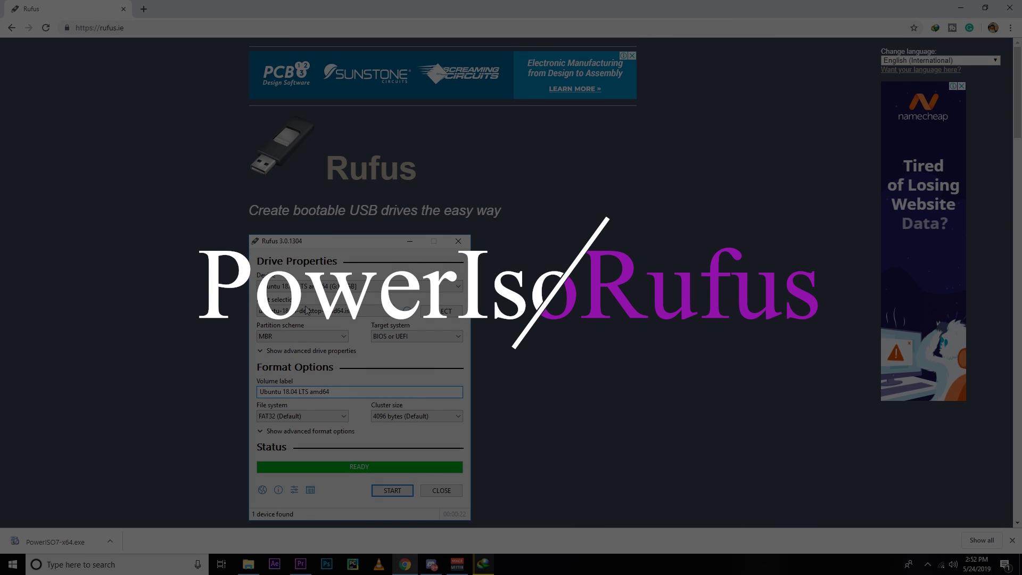
{"action": "scroll", "coordinate": [307, 312], "scroll_direction": "down", "scroll_amount": 5}
{"action": "scroll", "coordinate": [307, 311], "scroll_direction": "up", "scroll_amount": 5}
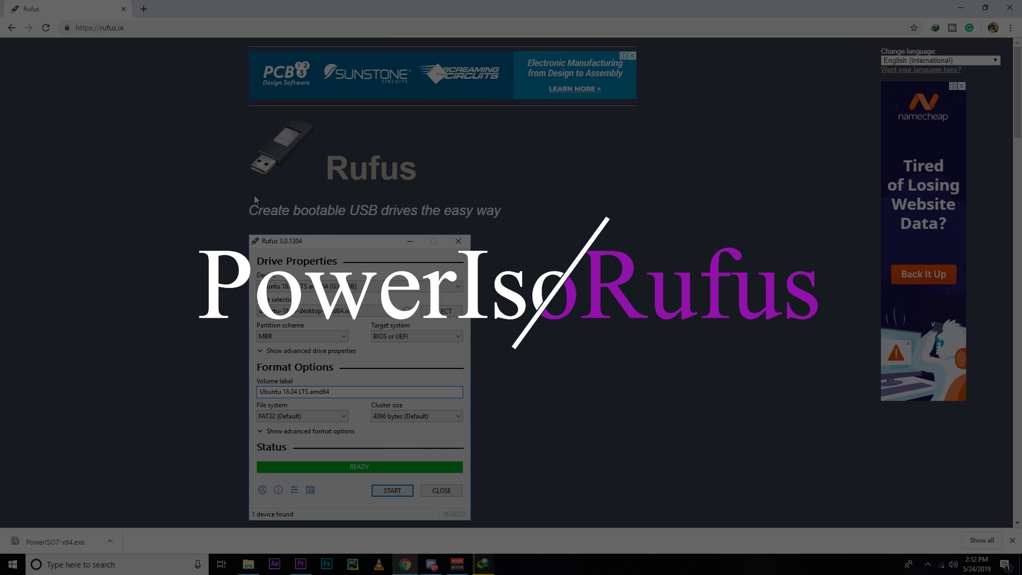
{"action": "scroll", "coordinate": [219, 384], "scroll_direction": "down", "scroll_amount": 5}
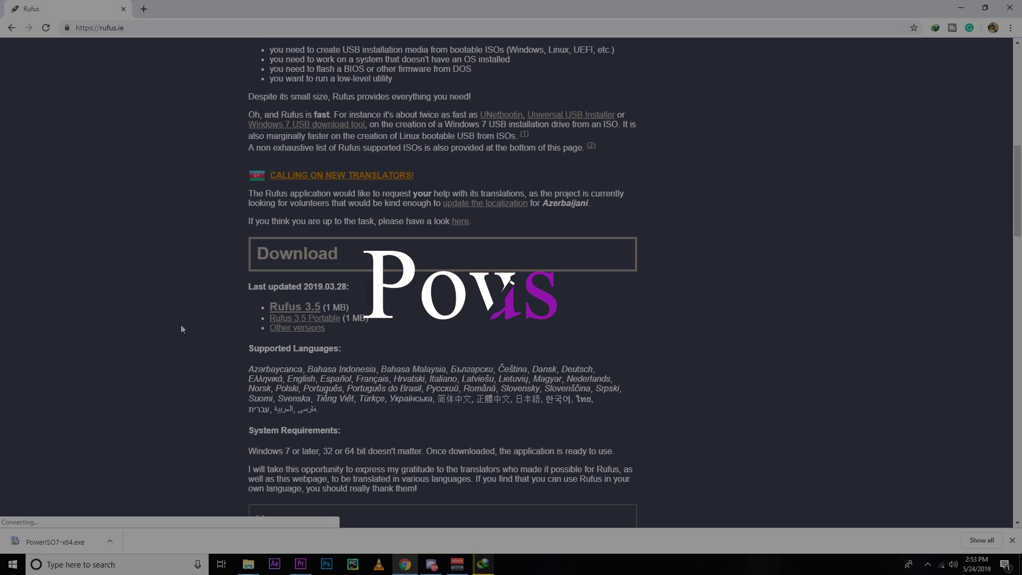
{"action": "scroll", "coordinate": [177, 329], "scroll_direction": "up", "scroll_amount": 6}
{"action": "scroll", "coordinate": [177, 324], "scroll_direction": "up", "scroll_amount": 4}
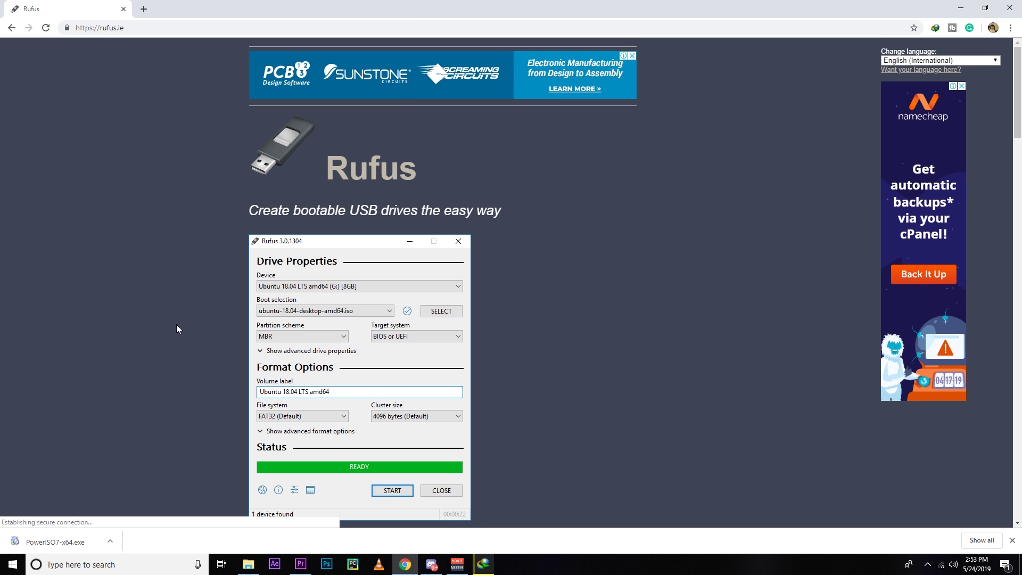
{"action": "scroll", "coordinate": [176, 324], "scroll_direction": "down", "scroll_amount": 5}
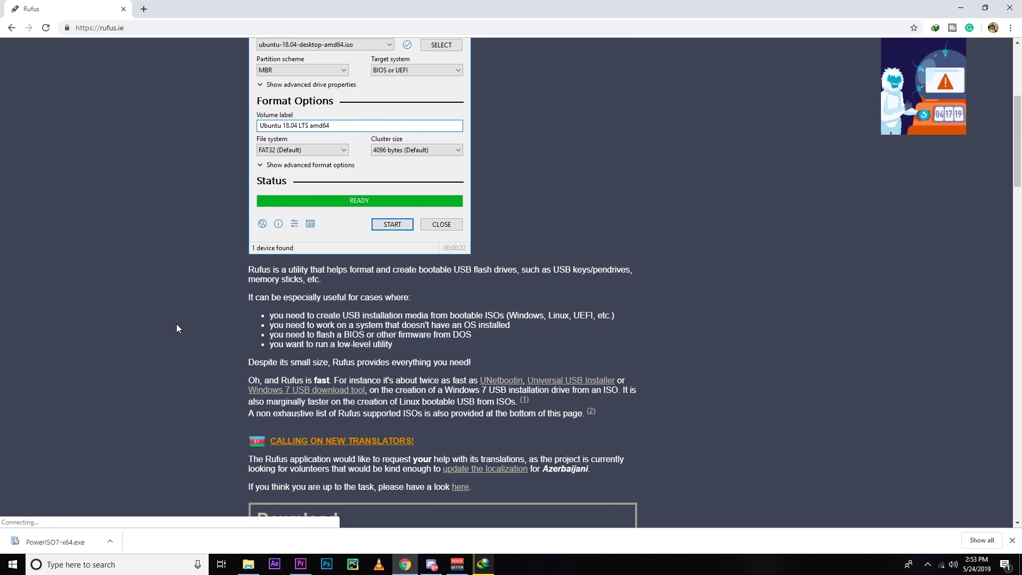
{"action": "scroll", "coordinate": [177, 328], "scroll_direction": "down", "scroll_amount": 6}
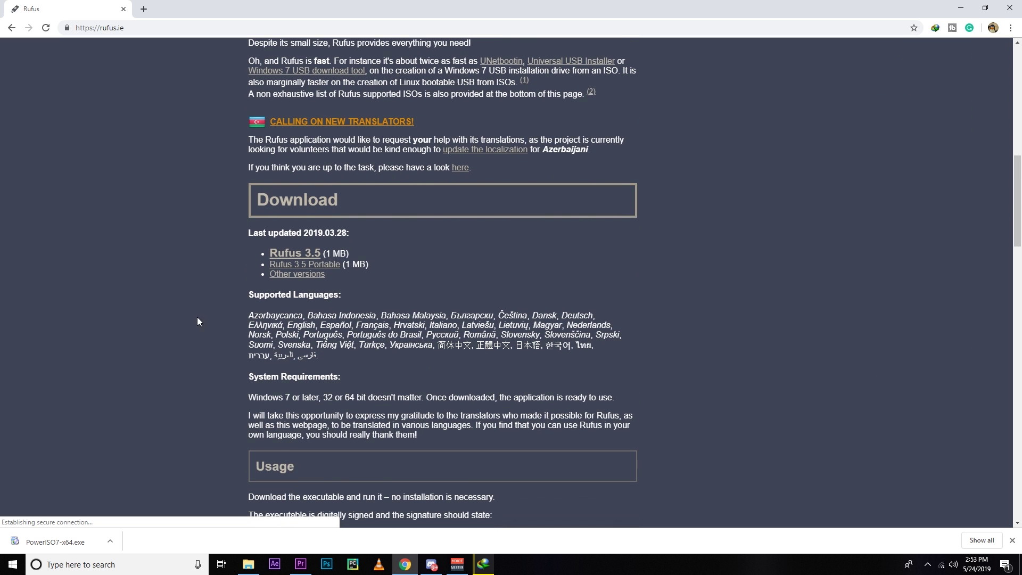
{"action": "left_click", "coordinate": [295, 253]}
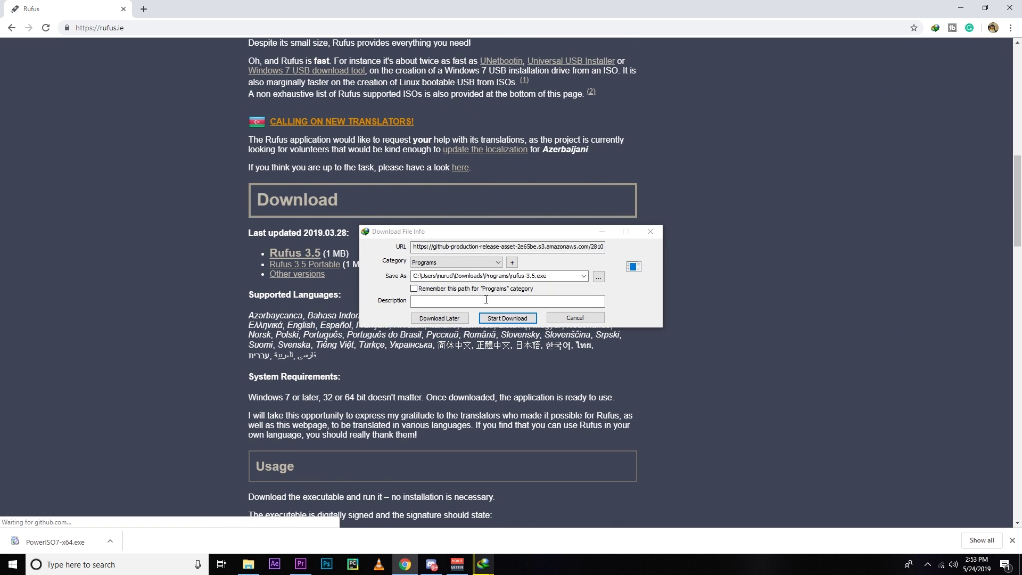
{"action": "left_click", "coordinate": [514, 320]}
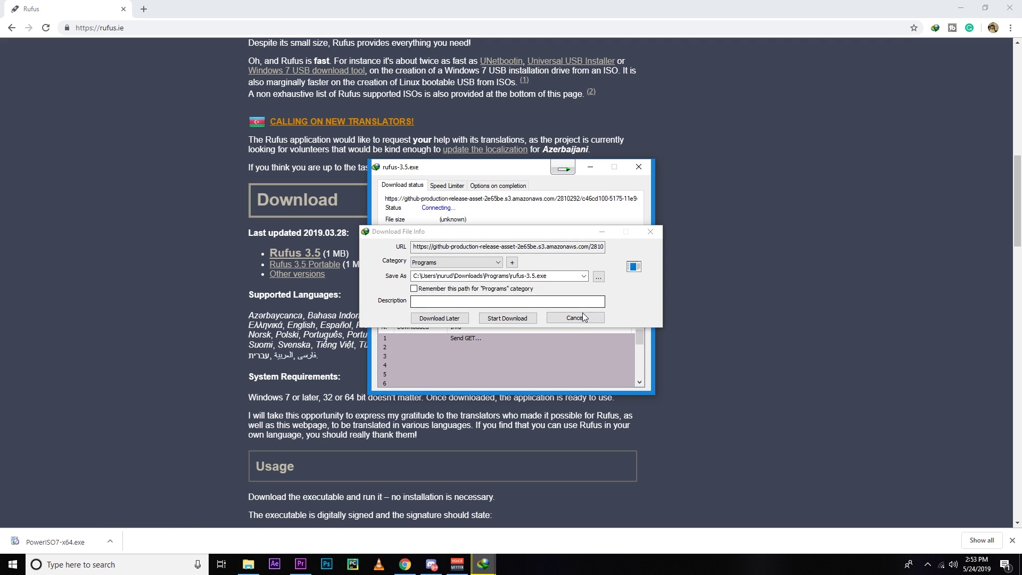
Run the downloaded PowerISO from the All Files folder with administrator rights.
{"action": "left_click_drag", "start_coordinate": [319, 254], "coordinate": [110, 121]}
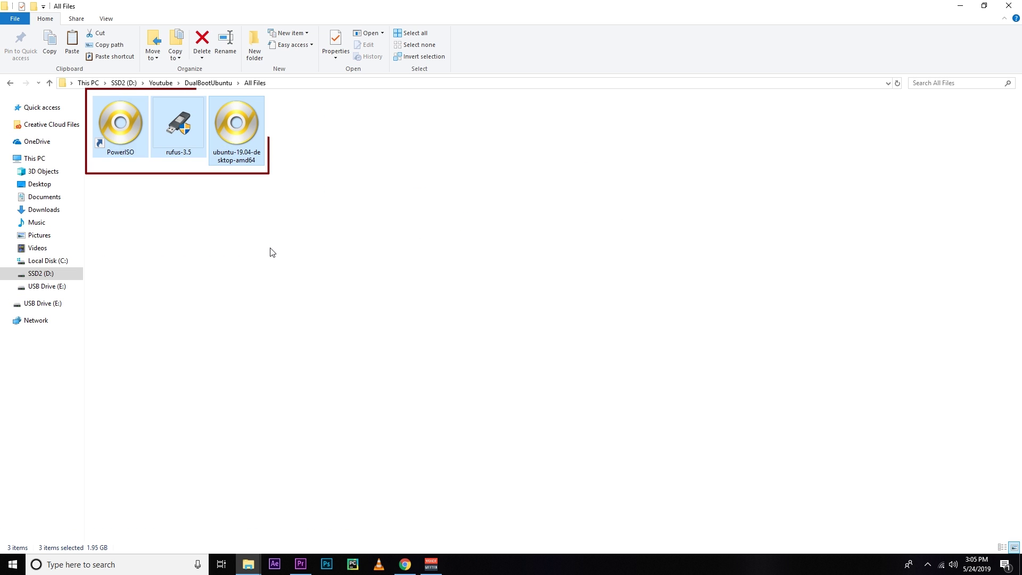
{"action": "left_click", "coordinate": [373, 465]}
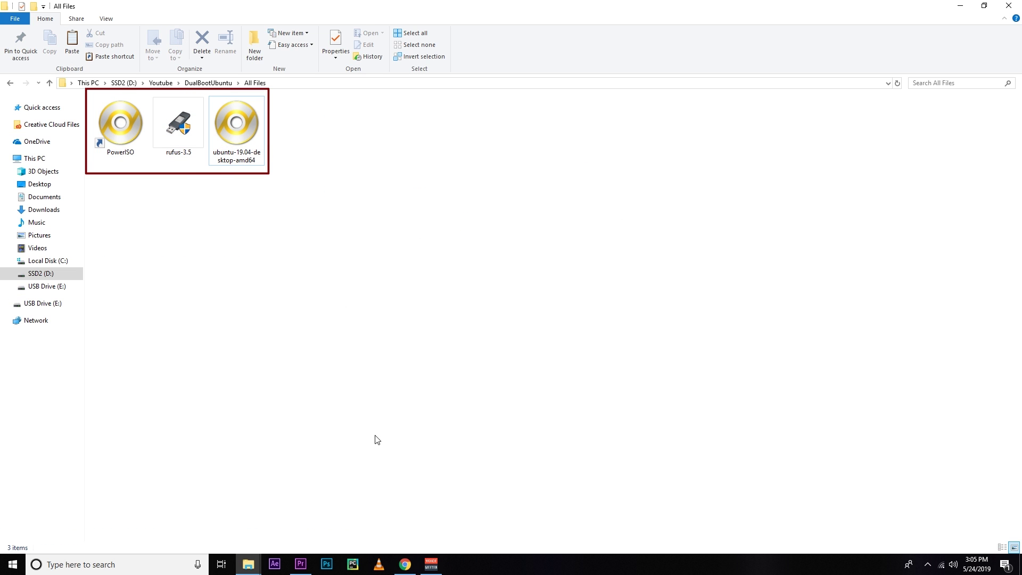
{"action": "left_click", "coordinate": [406, 563]}
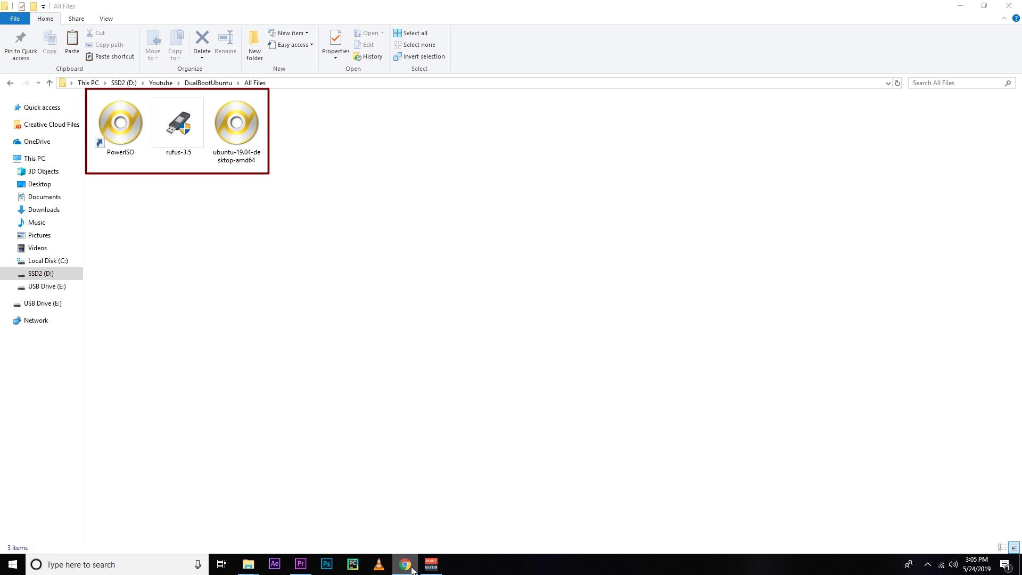
{"action": "left_click", "coordinate": [412, 568]}
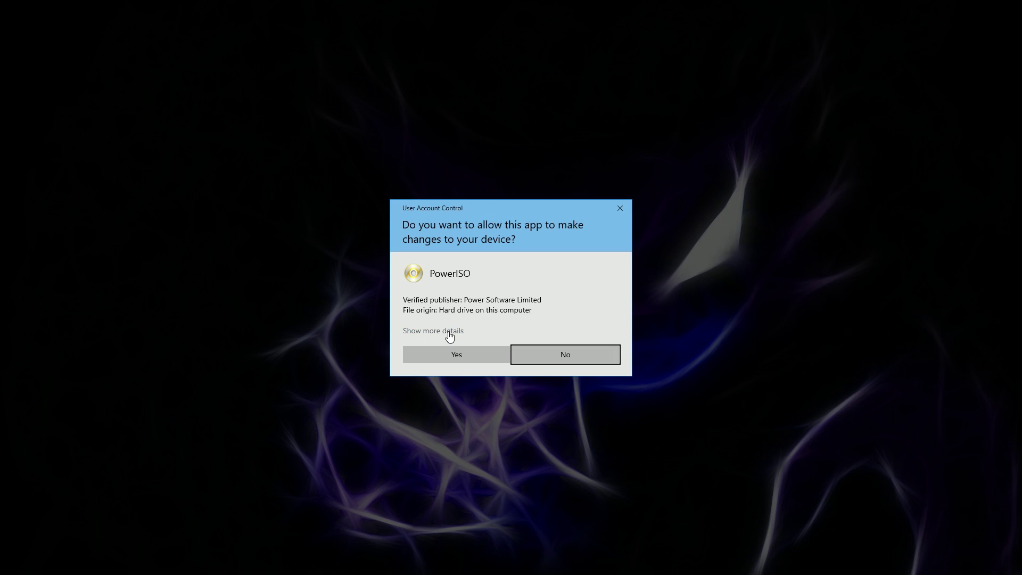
{"action": "left_click", "coordinate": [458, 353]}
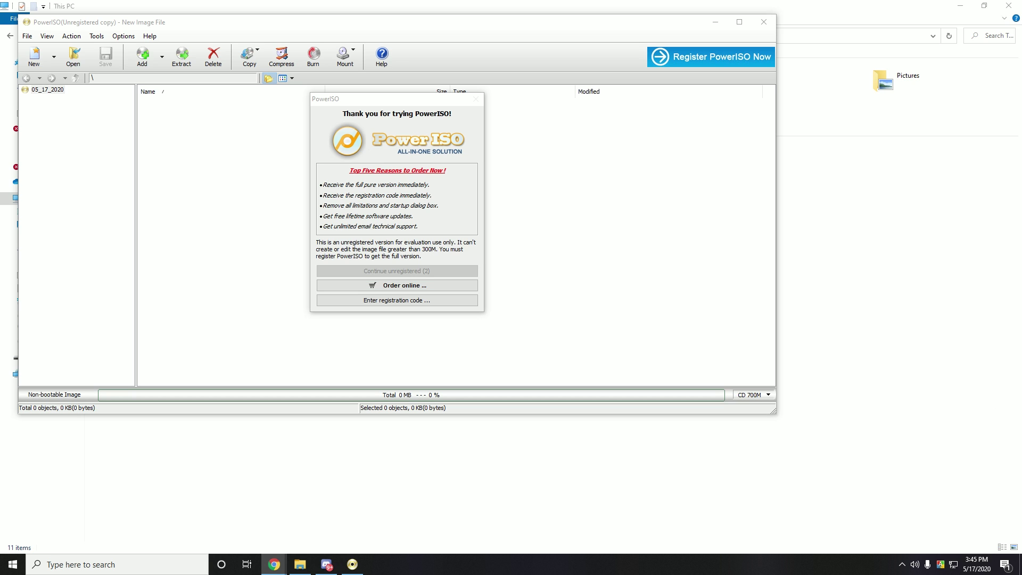
Continue PowerISO unregistered and target the 8 GB innostor drive for a bootable USB.
{"action": "left_click", "coordinate": [452, 272]}
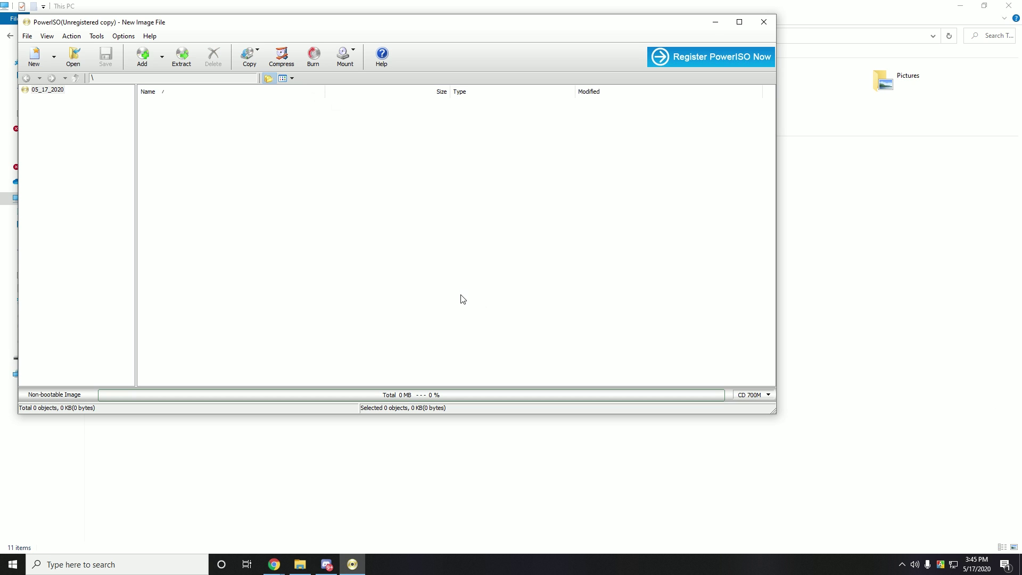
{"action": "left_click", "coordinate": [118, 37]}
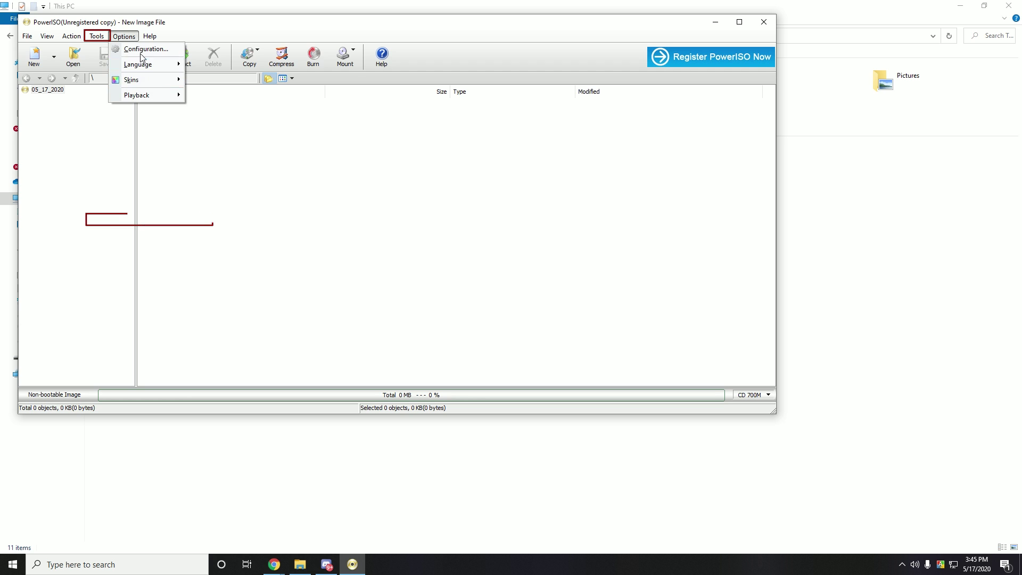
{"action": "mouse_move", "coordinate": [97, 36]}
{"action": "left_click", "coordinate": [151, 220]}
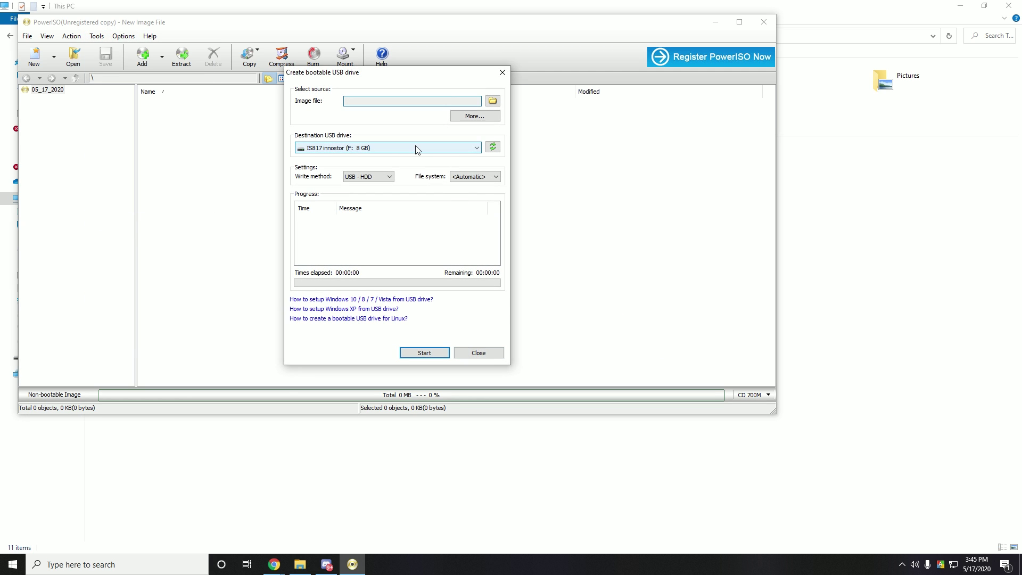
{"action": "left_click", "coordinate": [416, 149]}
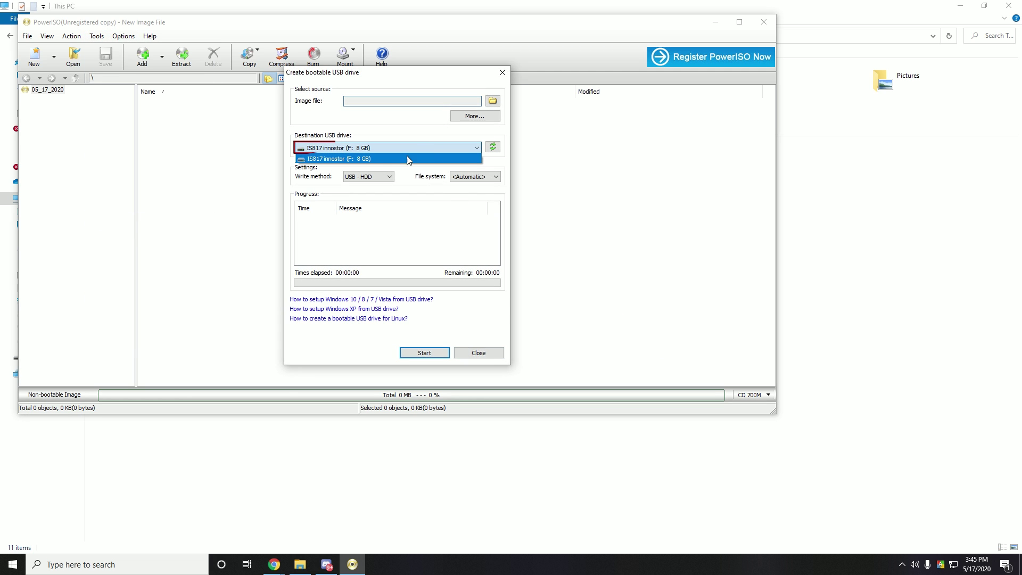
{"action": "left_click", "coordinate": [445, 151]}
Write the ubuntu-20.04-desktop-amd64 image to the drive, confirming the overwrite.
{"action": "left_click", "coordinate": [492, 101]}
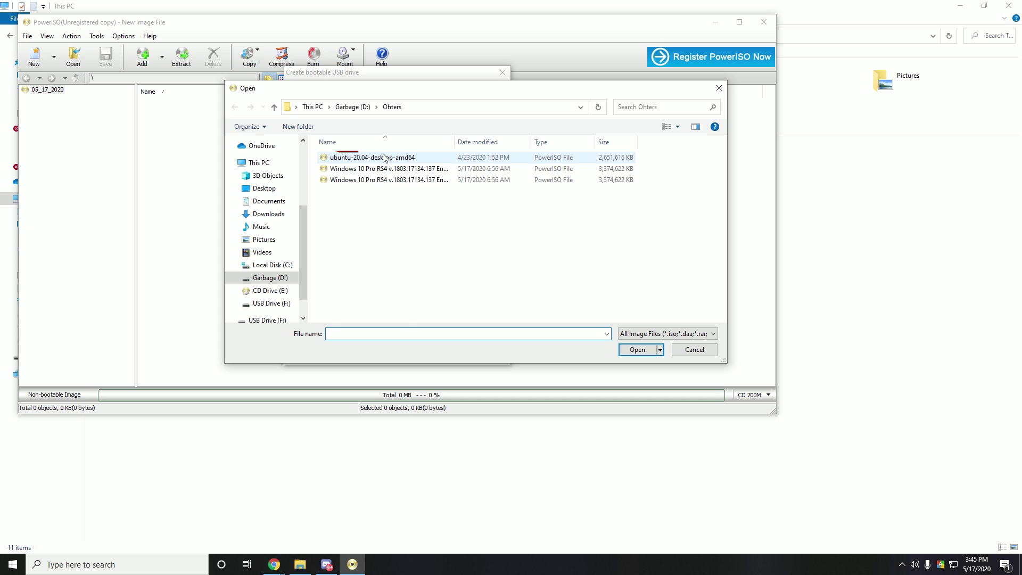
{"action": "left_click", "coordinate": [385, 158]}
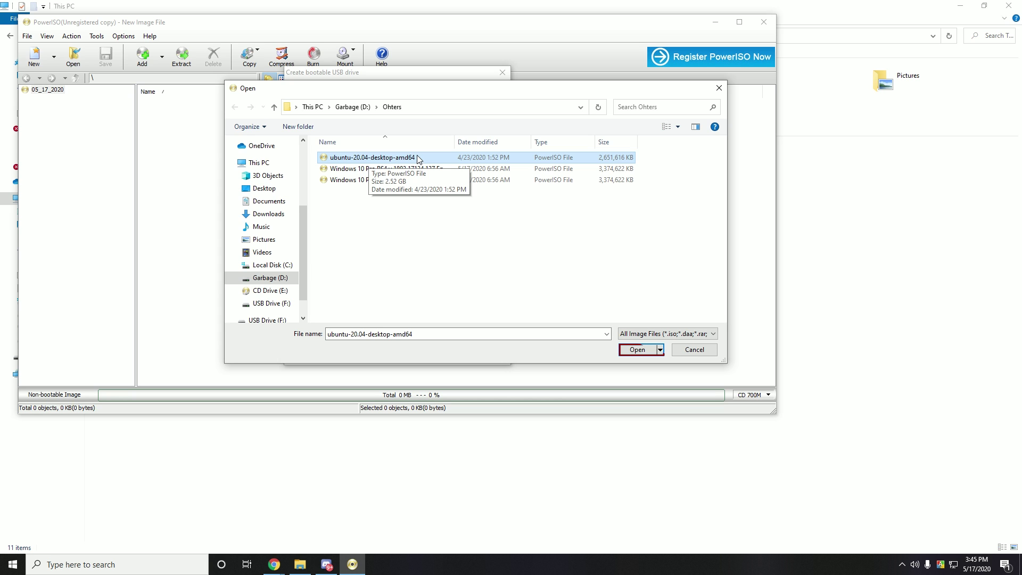
{"action": "double_click", "coordinate": [418, 158]}
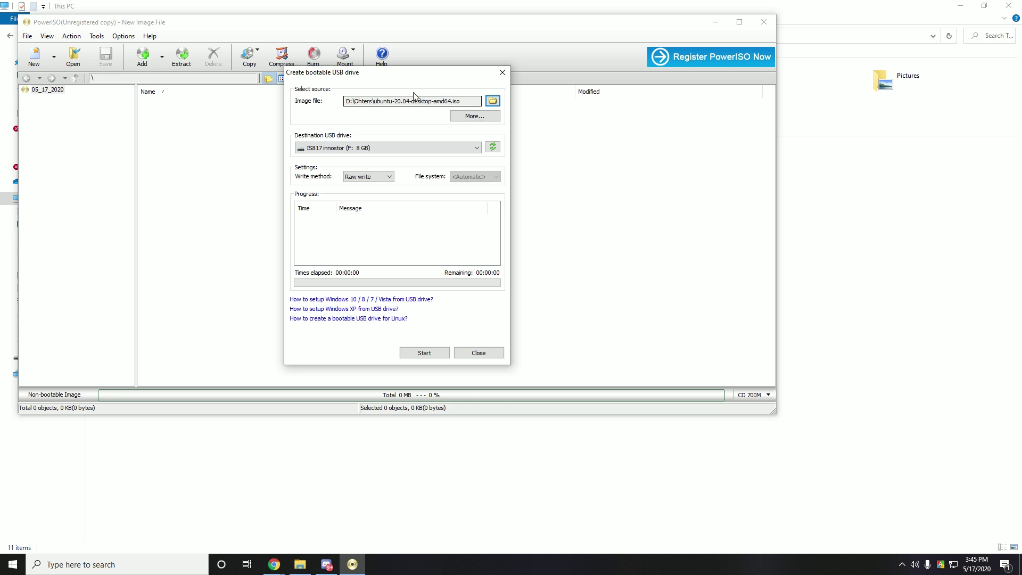
{"action": "left_click", "coordinate": [424, 353]}
{"action": "left_click", "coordinate": [547, 323]}
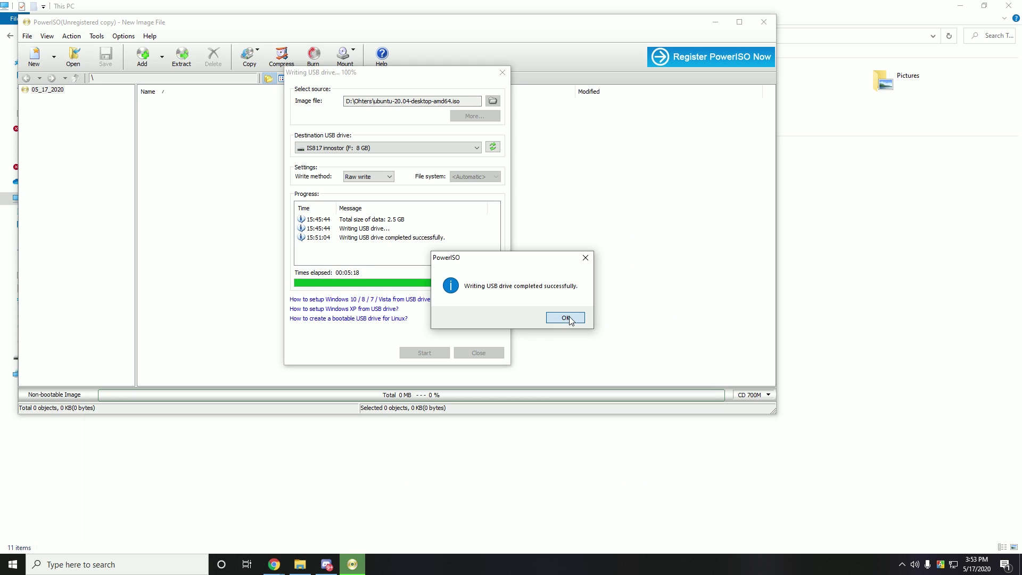
{"action": "left_click", "coordinate": [566, 317]}
{"action": "left_click", "coordinate": [476, 352]}
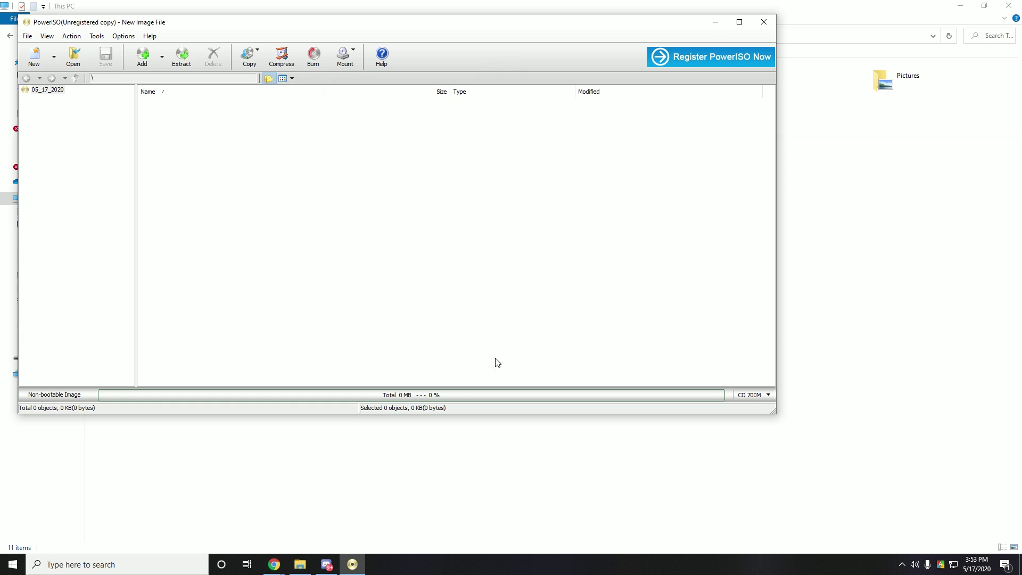
Close the PowerISO window.
{"action": "left_click", "coordinate": [764, 21]}
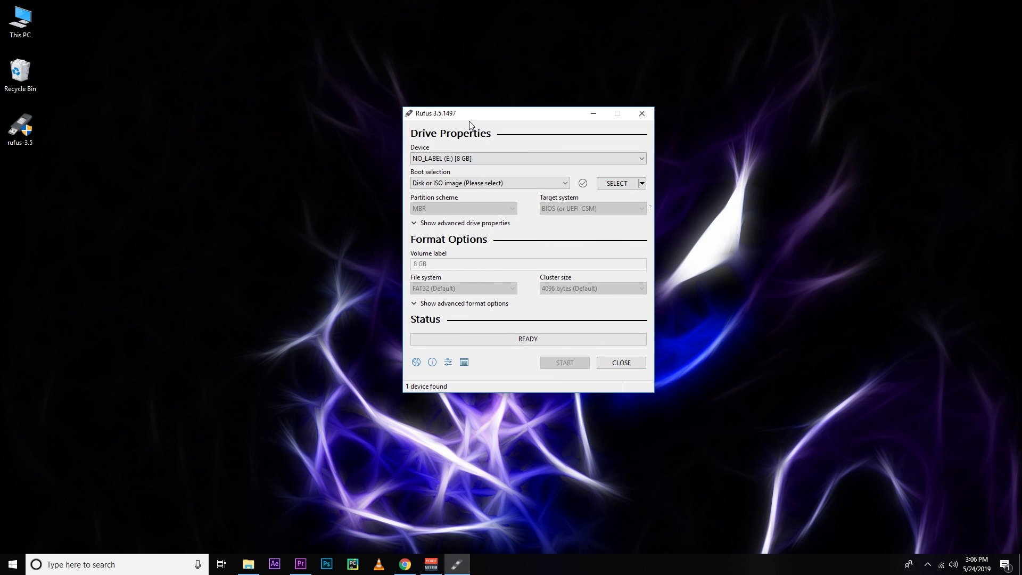
Load ubuntu-19.04-desktop-amd64.iso in Rufus, keeping NO_LABEL (E:) and the BIOS or UEFI target.
{"action": "left_click_drag", "start_coordinate": [468, 117], "coordinate": [391, 117]}
{"action": "left_click", "coordinate": [400, 160]}
{"action": "left_click", "coordinate": [400, 160]}
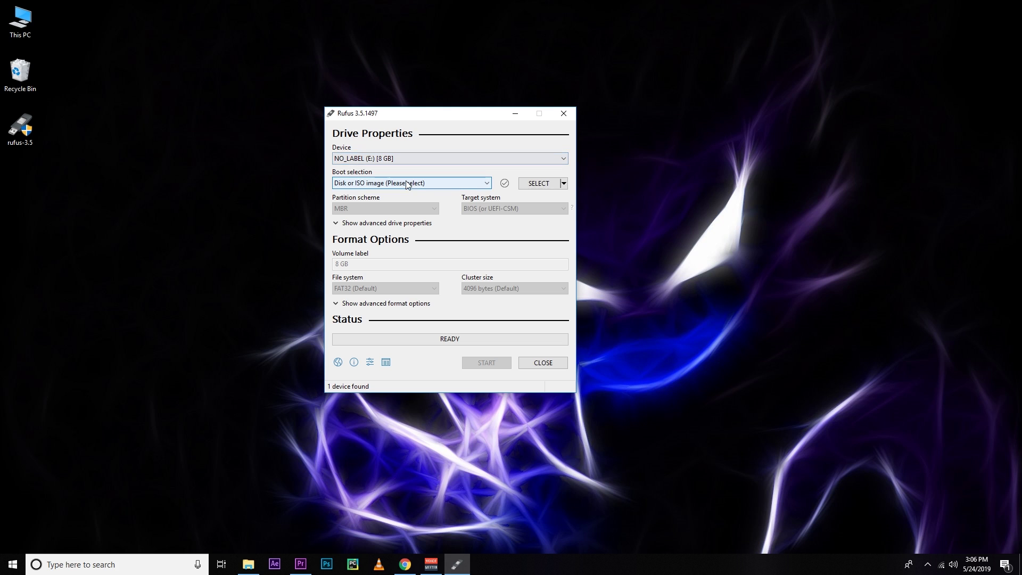
{"action": "left_click", "coordinate": [407, 185]}
{"action": "left_click", "coordinate": [407, 184]}
{"action": "left_click", "coordinate": [534, 184]}
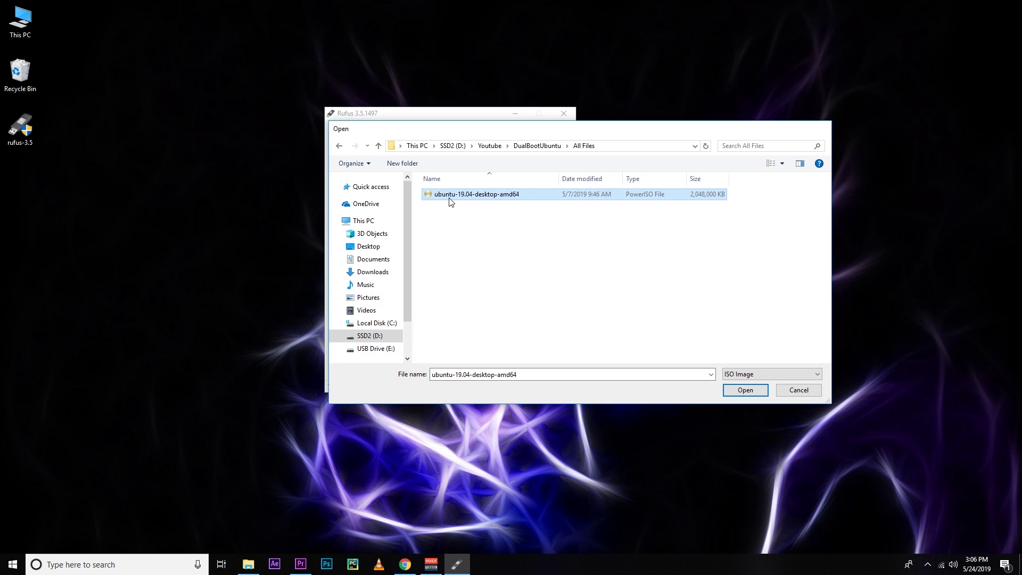
{"action": "double_click", "coordinate": [449, 196]}
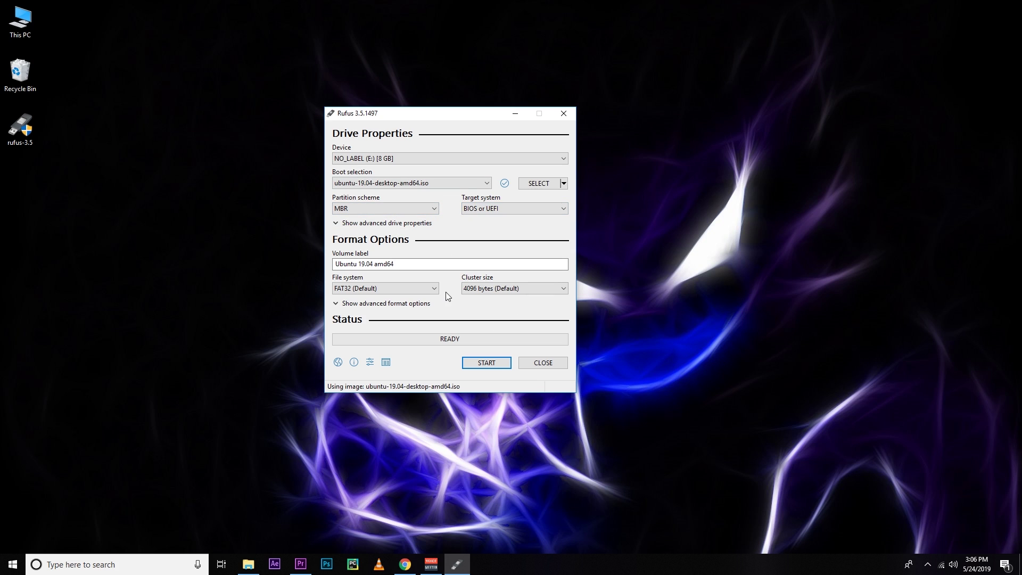
{"action": "left_click", "coordinate": [474, 209]}
{"action": "left_click", "coordinate": [475, 210]}
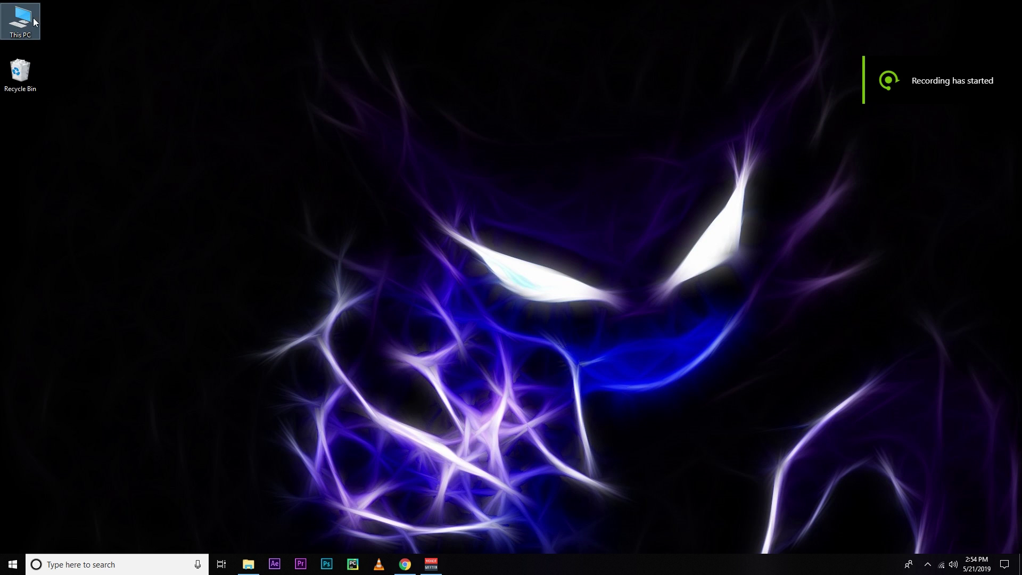
Open Disk Management from This PC and check C:'s shrinkable space without shrinking it.
{"action": "right_click", "coordinate": [27, 21]}
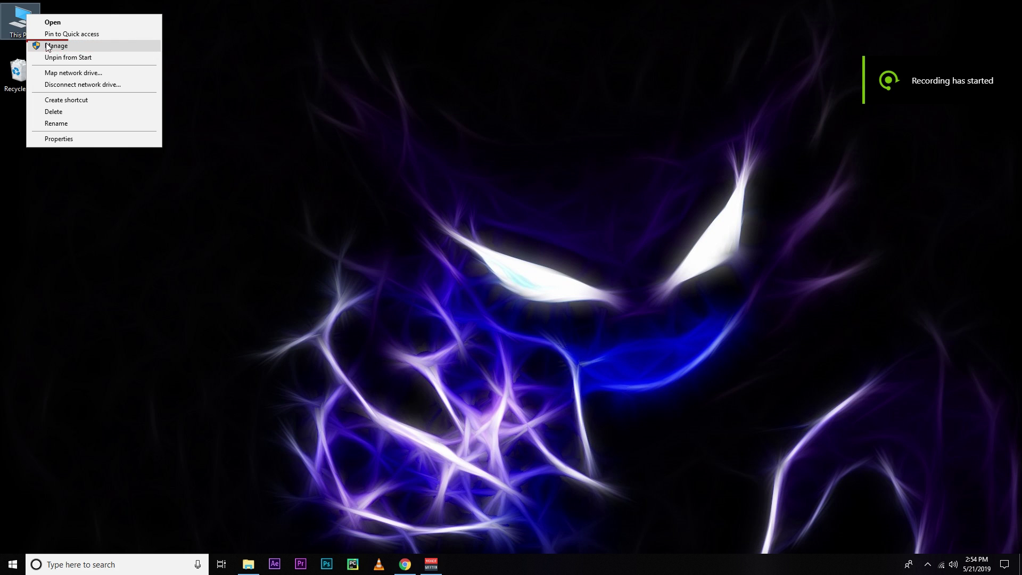
{"action": "left_click", "coordinate": [52, 49]}
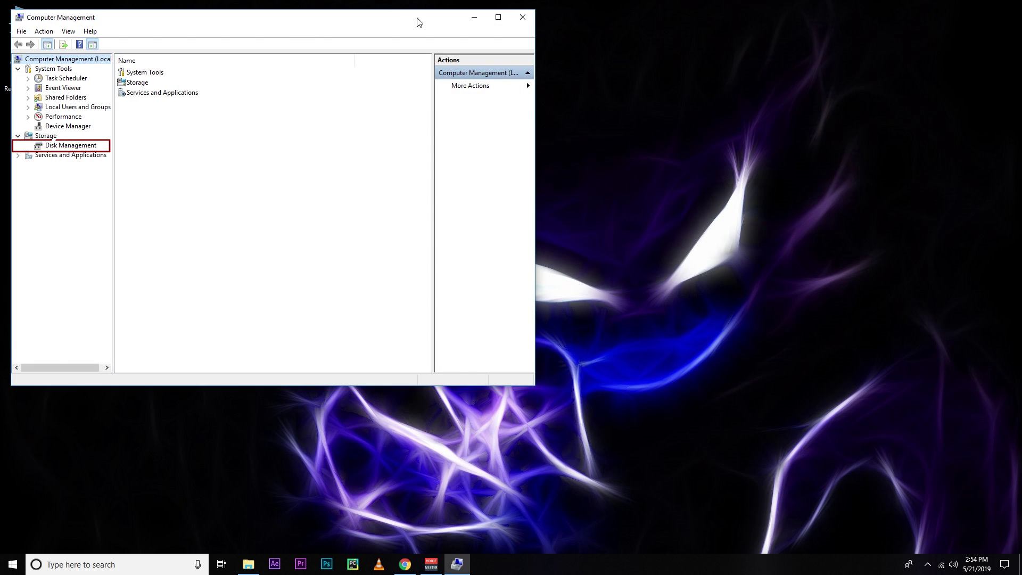
{"action": "mouse_move", "coordinate": [401, 18]}
{"action": "left_mouse_down"}
{"action": "mouse_move", "coordinate": [437, 73]}
{"action": "mouse_move", "coordinate": [463, 72]}
{"action": "left_mouse_up"}
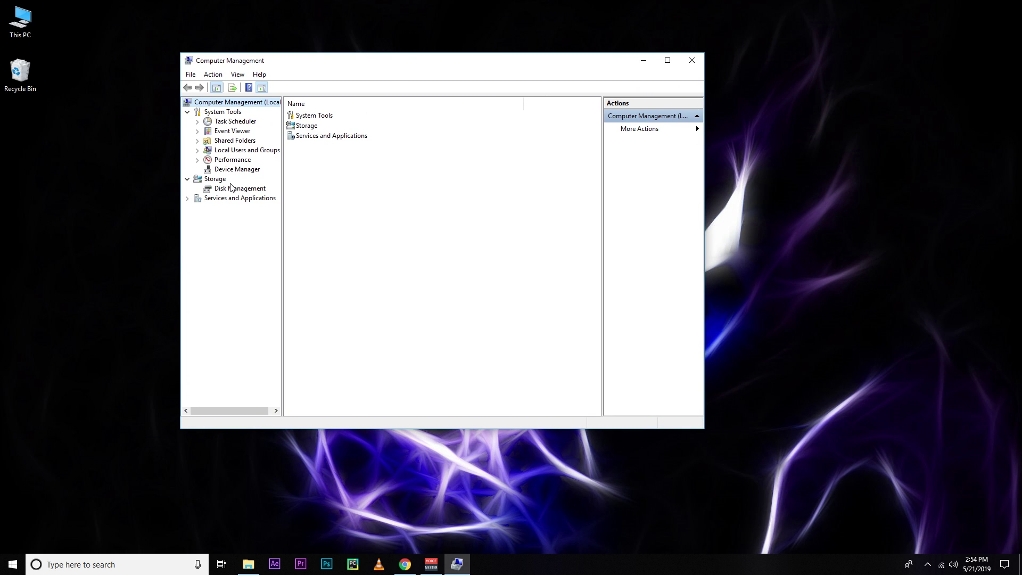
{"action": "left_click", "coordinate": [252, 185]}
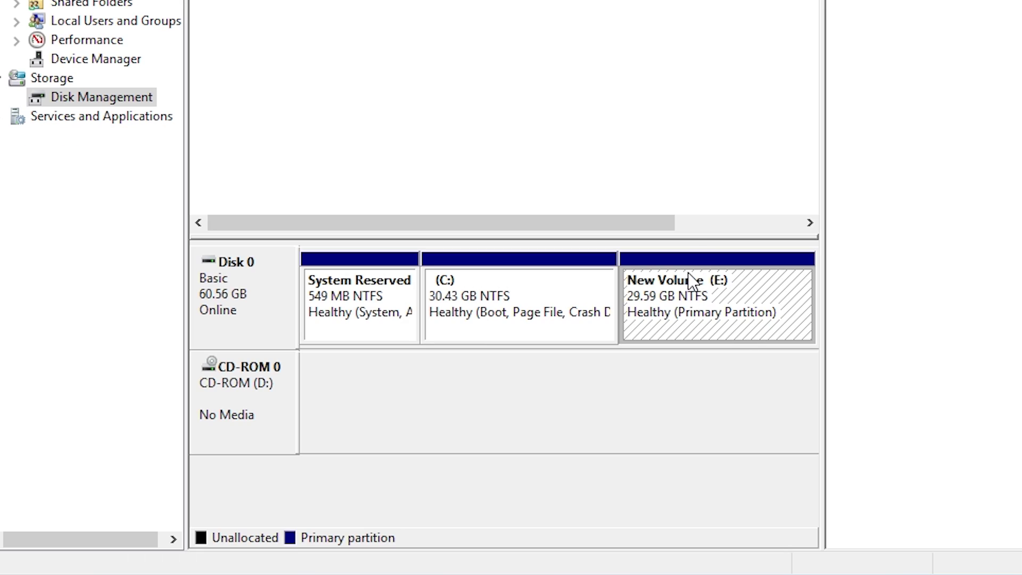
{"action": "right_click", "coordinate": [526, 287]}
{"action": "left_click", "coordinate": [607, 455]}
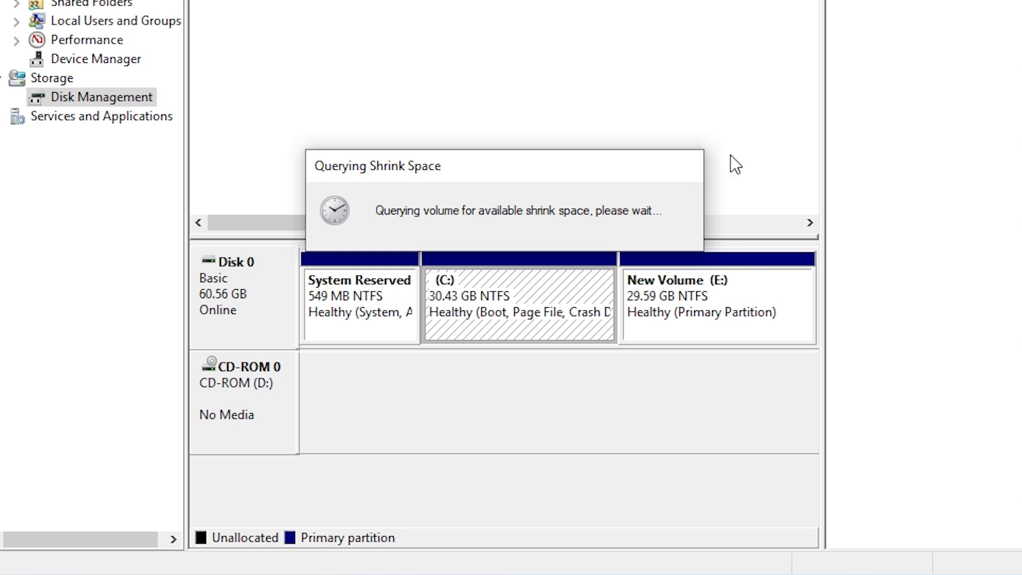
{"action": "left_click", "coordinate": [676, 346]}
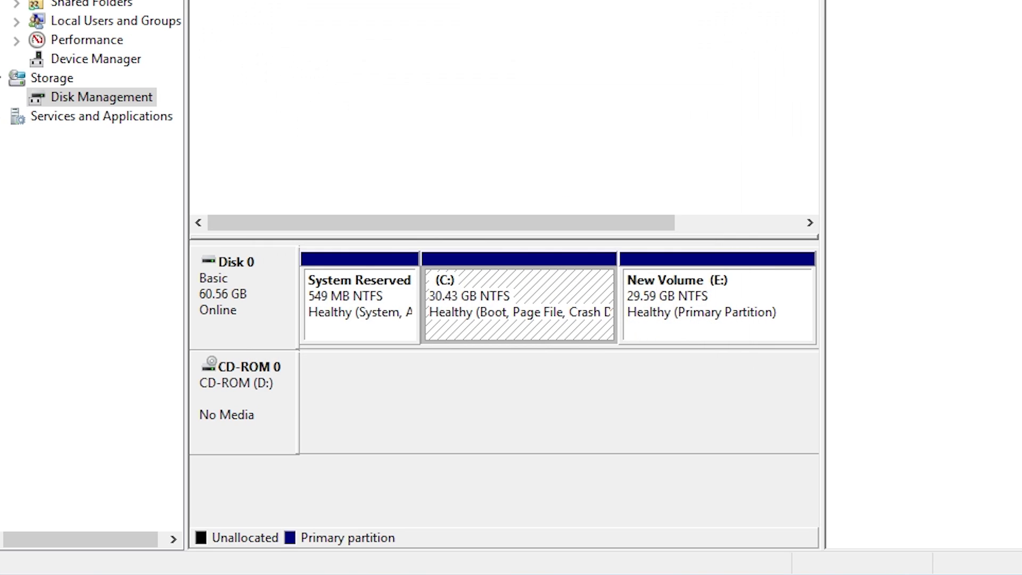
Delete the New Volume (E:) partition, leaving 29.60 GB unallocated.
{"action": "left_click", "coordinate": [707, 320]}
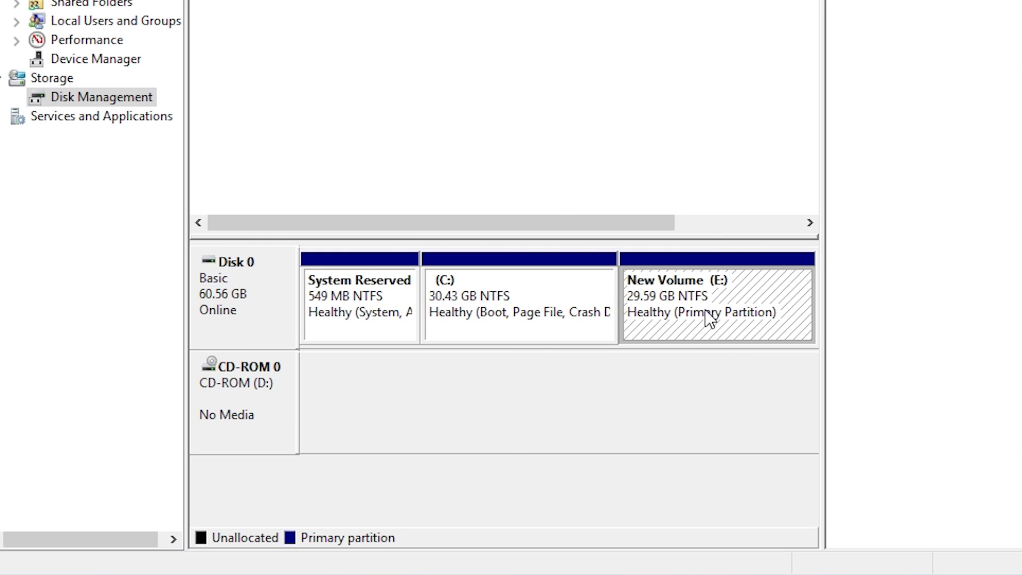
{"action": "right_click", "coordinate": [718, 312]}
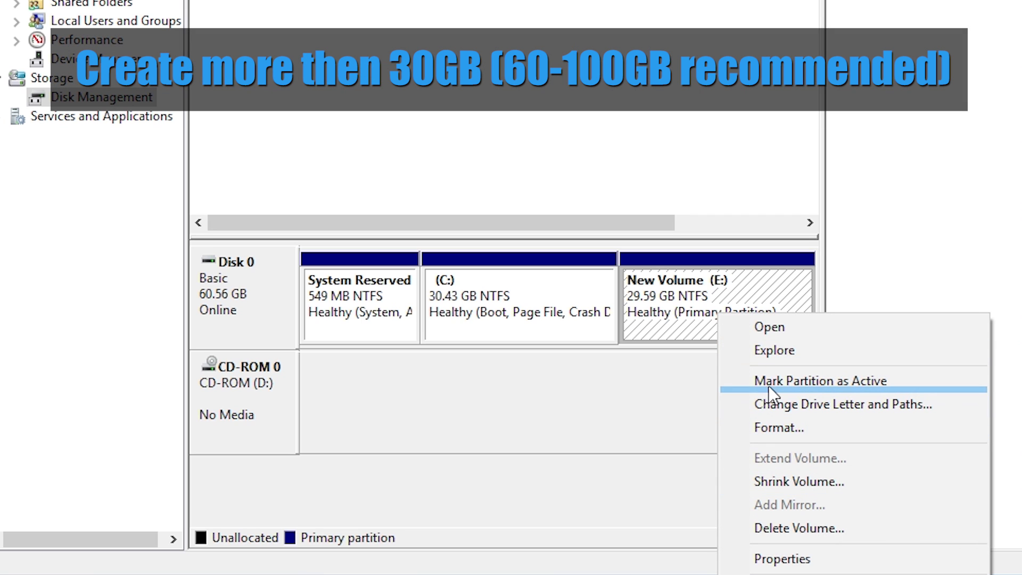
{"action": "left_click", "coordinate": [819, 529]}
{"action": "left_click", "coordinate": [734, 417]}
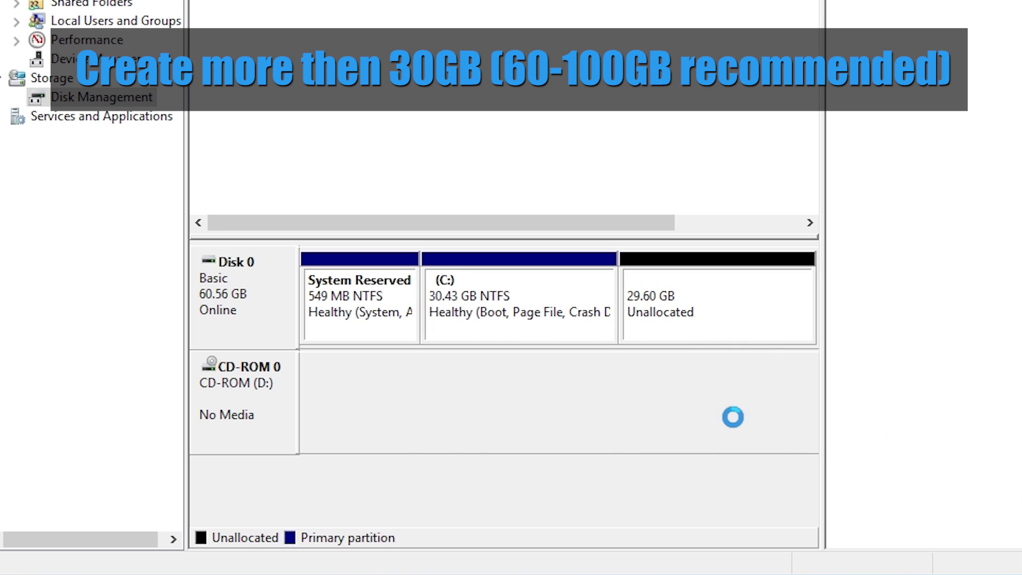
{"action": "left_click", "coordinate": [700, 307]}
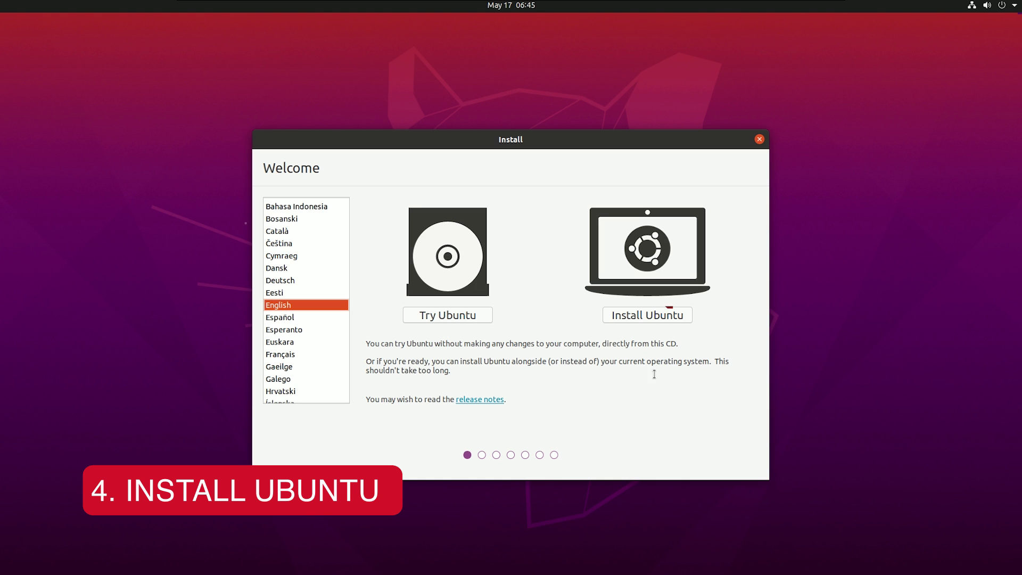
Start the Ubuntu installation from the Welcome screen.
{"action": "left_click", "coordinate": [648, 319]}
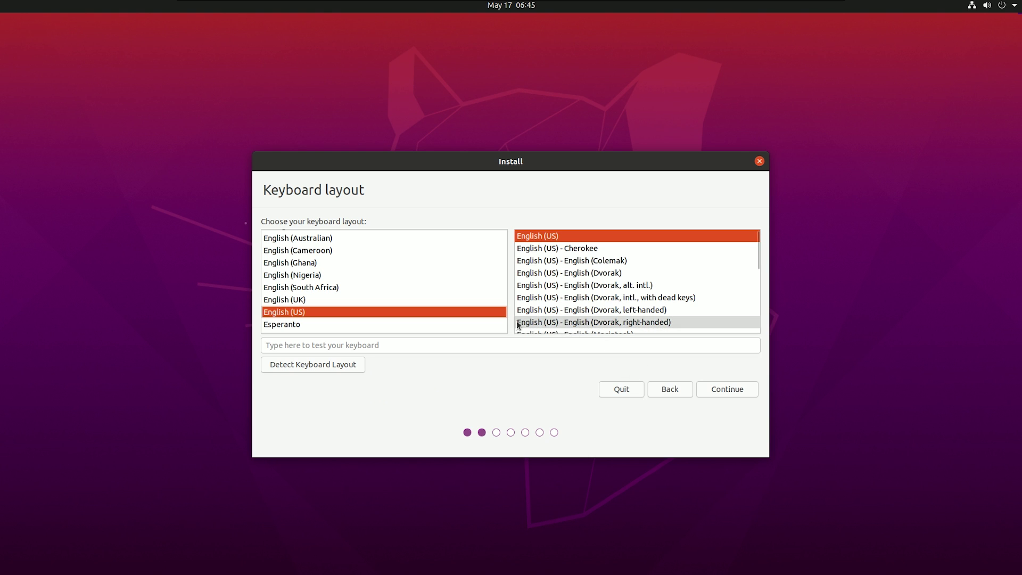
Keep English (US) and Normal installation, adding third-party drivers and media formats.
{"action": "left_click", "coordinate": [733, 390]}
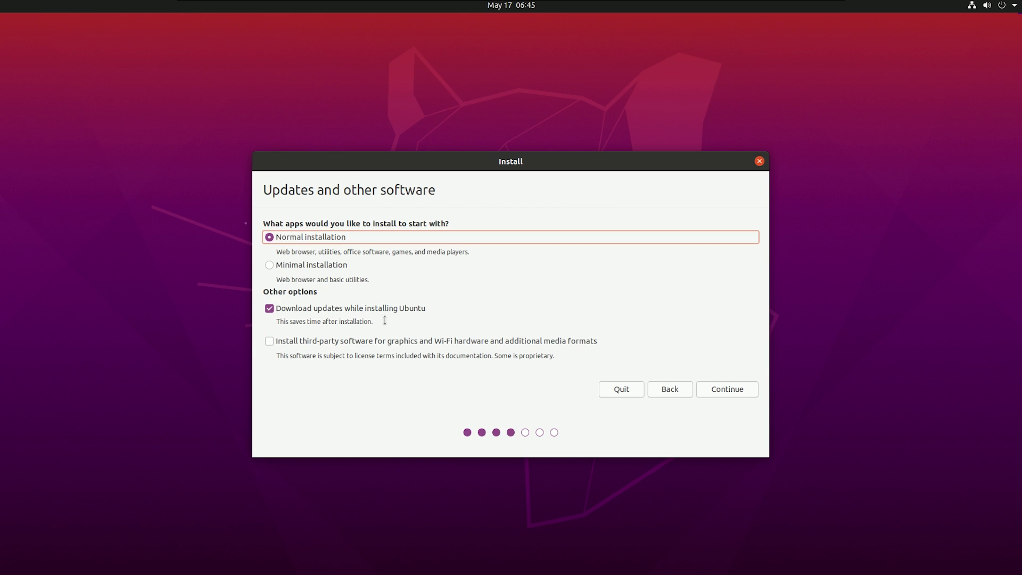
{"action": "left_click", "coordinate": [267, 342]}
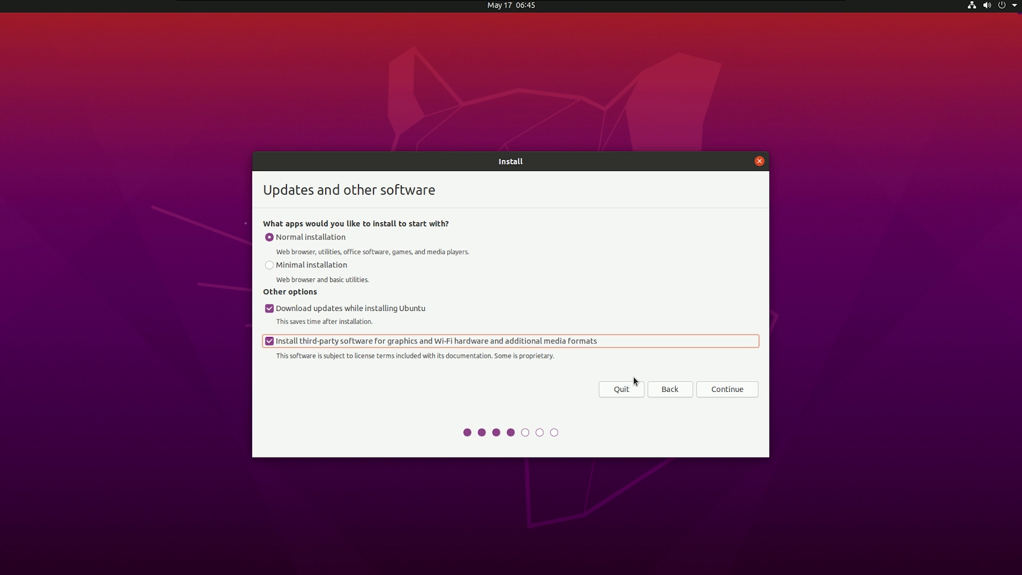
{"action": "left_click", "coordinate": [709, 390]}
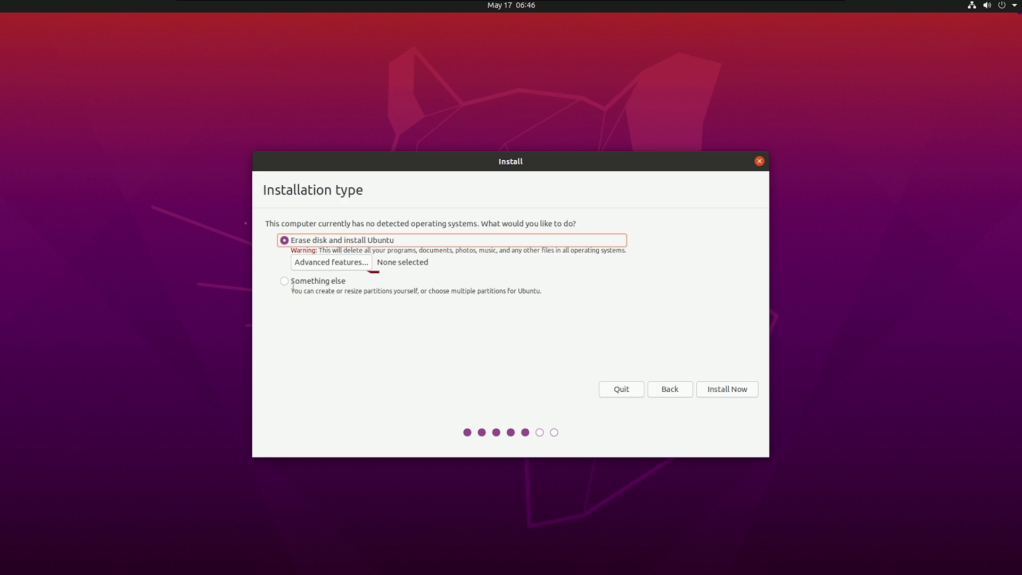
Choose 'Something else' and select the 31778 MB free space beside the Windows 10 partitions.
{"action": "left_click", "coordinate": [287, 281]}
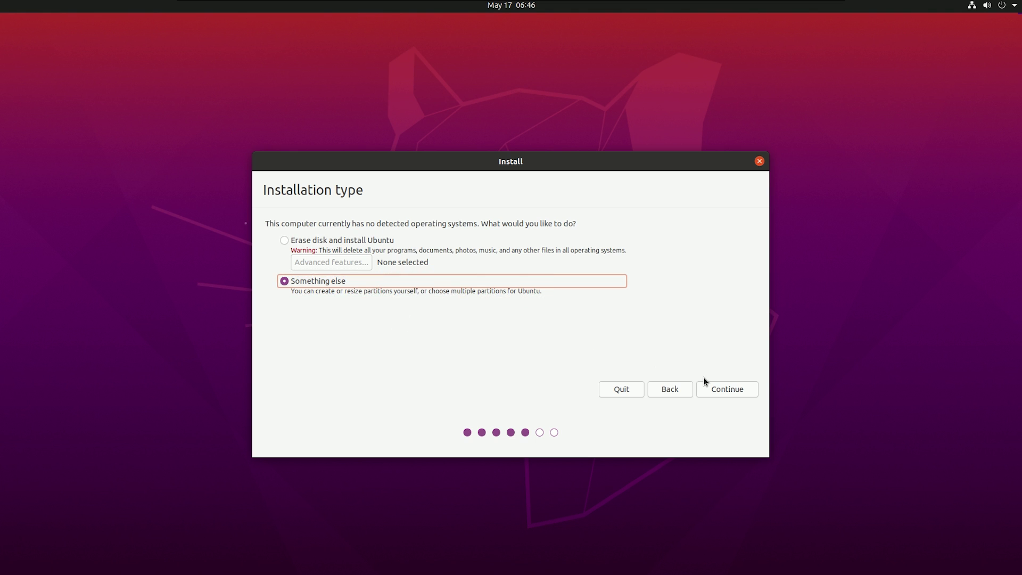
{"action": "left_click", "coordinate": [718, 389]}
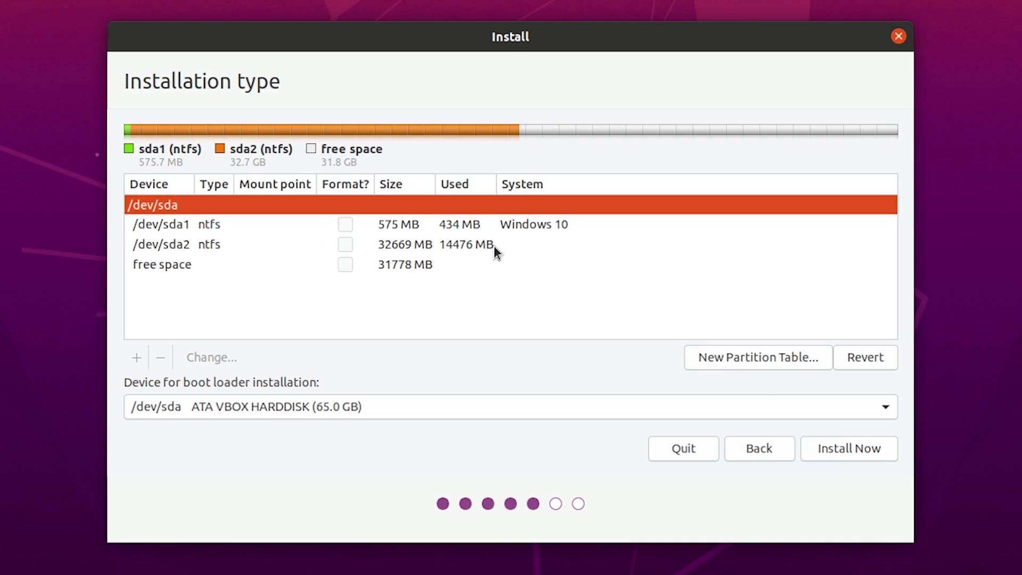
{"action": "left_click", "coordinate": [483, 224]}
{"action": "left_click", "coordinate": [424, 244]}
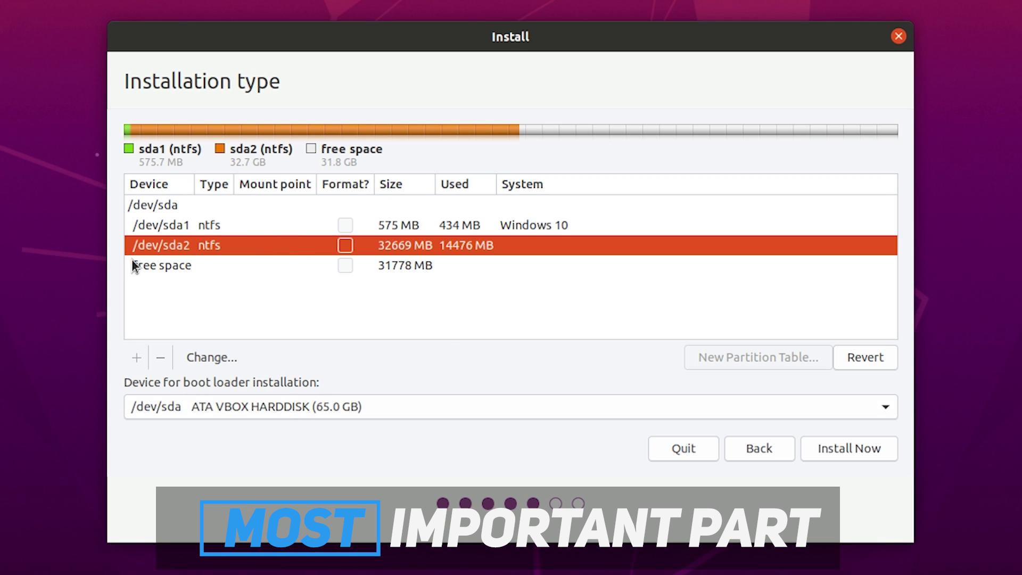
{"action": "left_click", "coordinate": [199, 266]}
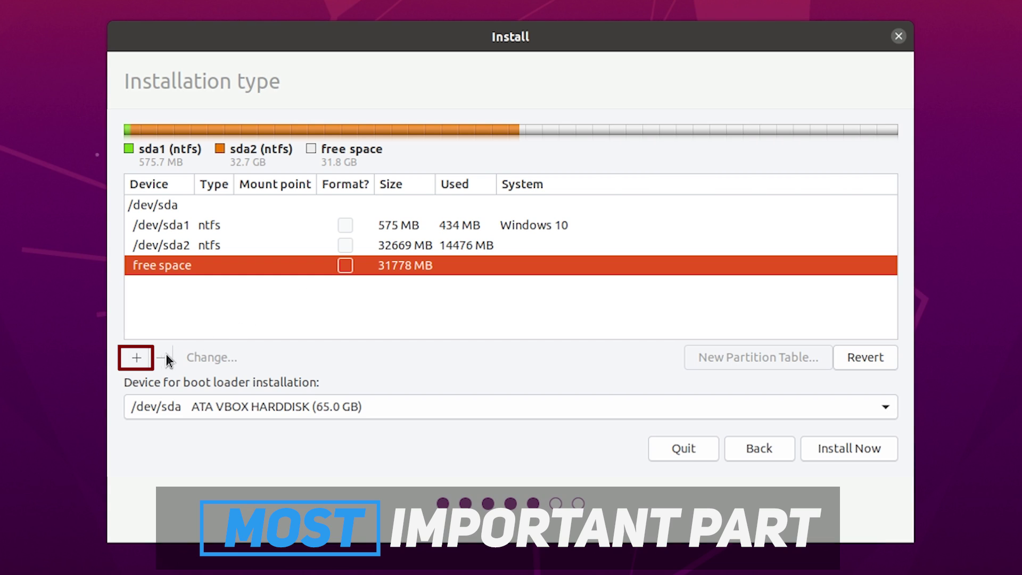
Start a new partition in the free space and edit its size value to 31778 MB.
{"action": "left_click", "coordinate": [136, 357]}
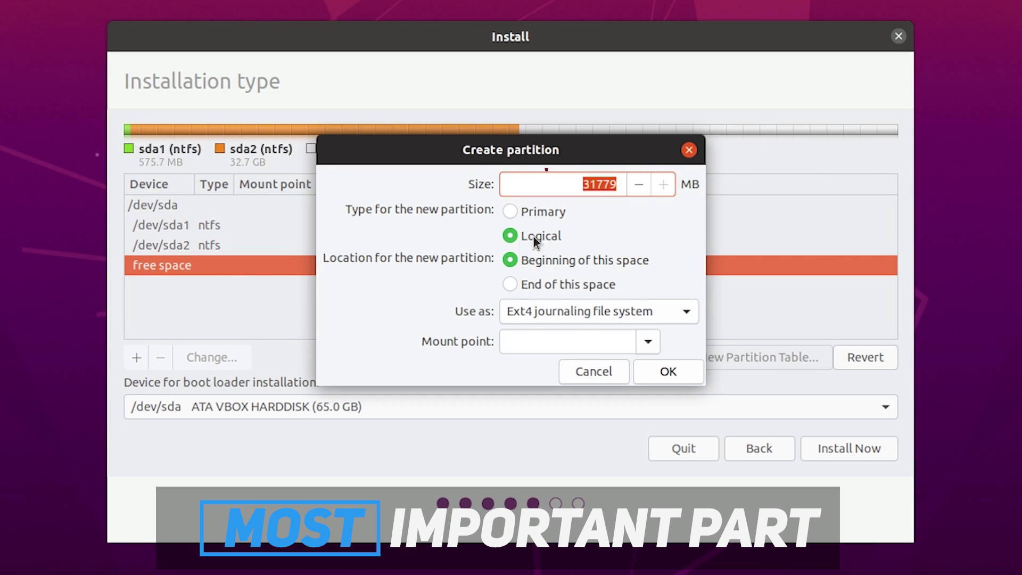
{"action": "left_click", "coordinate": [603, 184]}
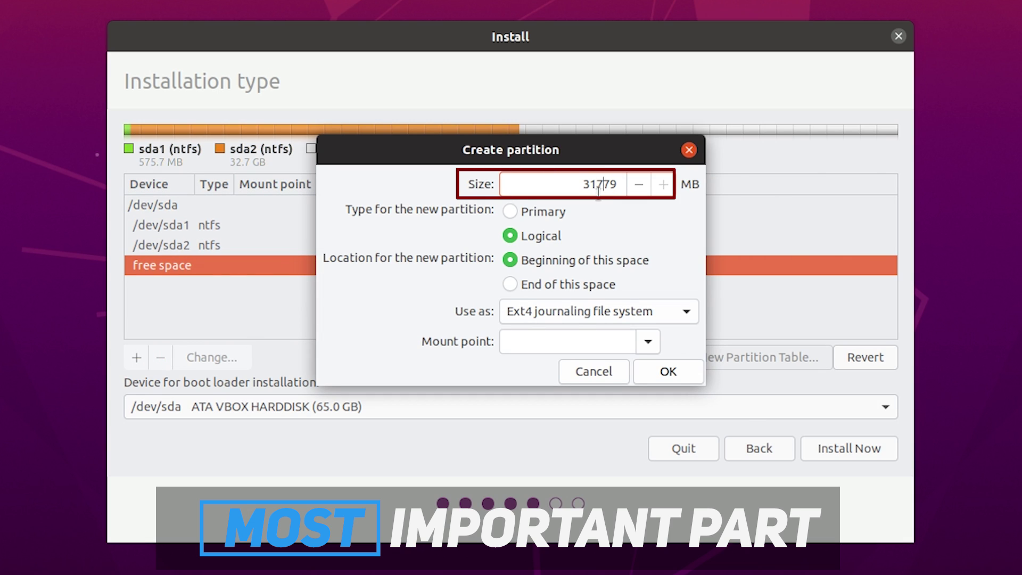
{"action": "key", "text": "Left"}
{"action": "key", "text": "shift+Left"}
{"action": "key", "text": "shift+Left"}
{"action": "key", "text": "Down"}
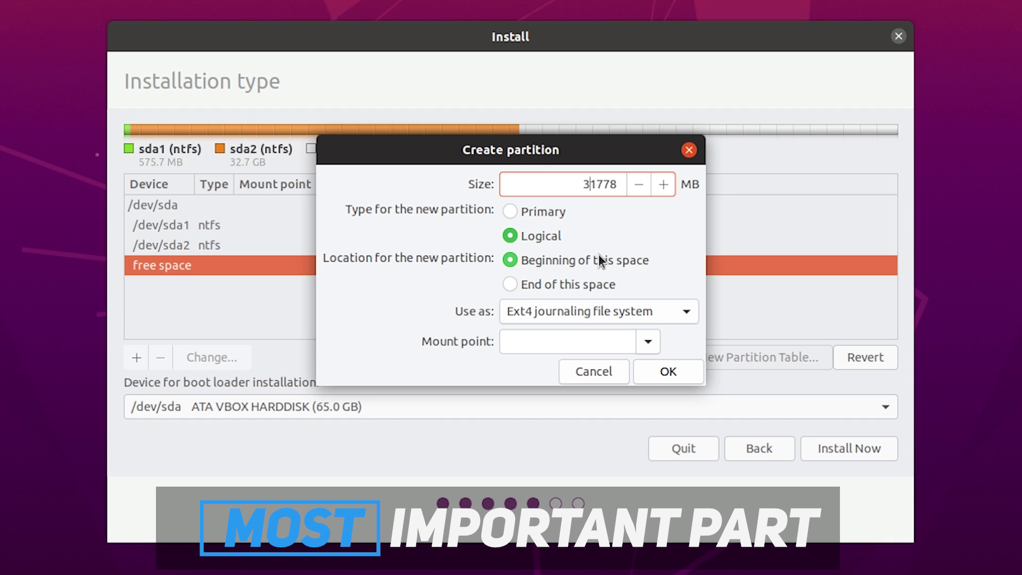
{"action": "key", "text": "shift+Right"}
{"action": "key", "text": "shift+Right"}
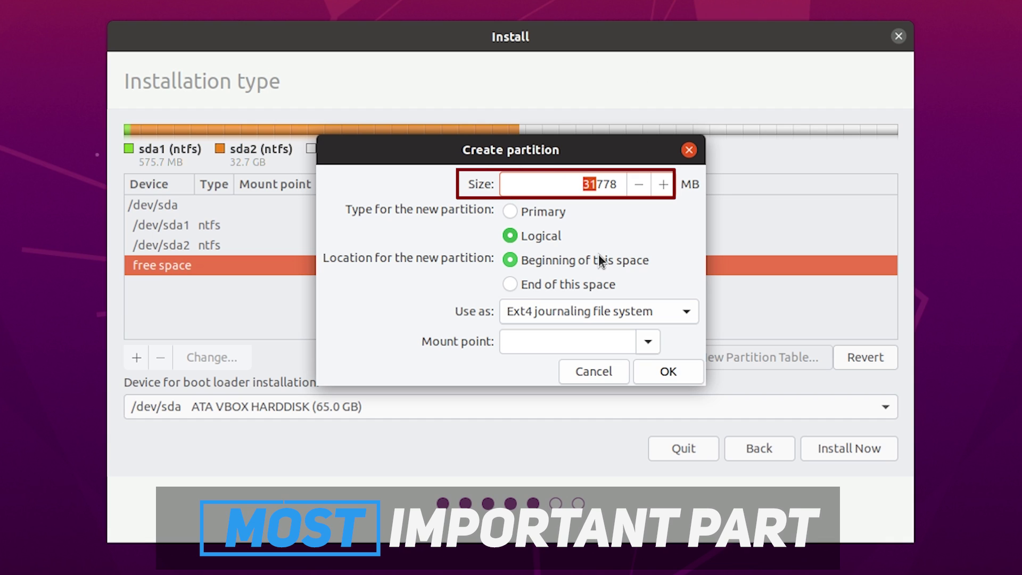
{"action": "type", "text": "2"}
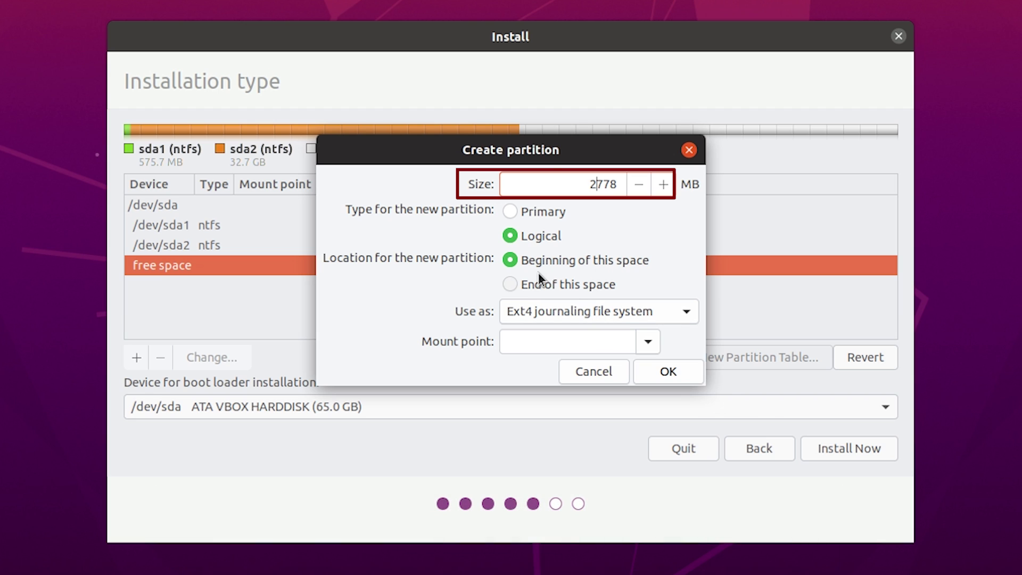
Pick swap area as the partition type, then cancel without creating it.
{"action": "left_click", "coordinate": [552, 306]}
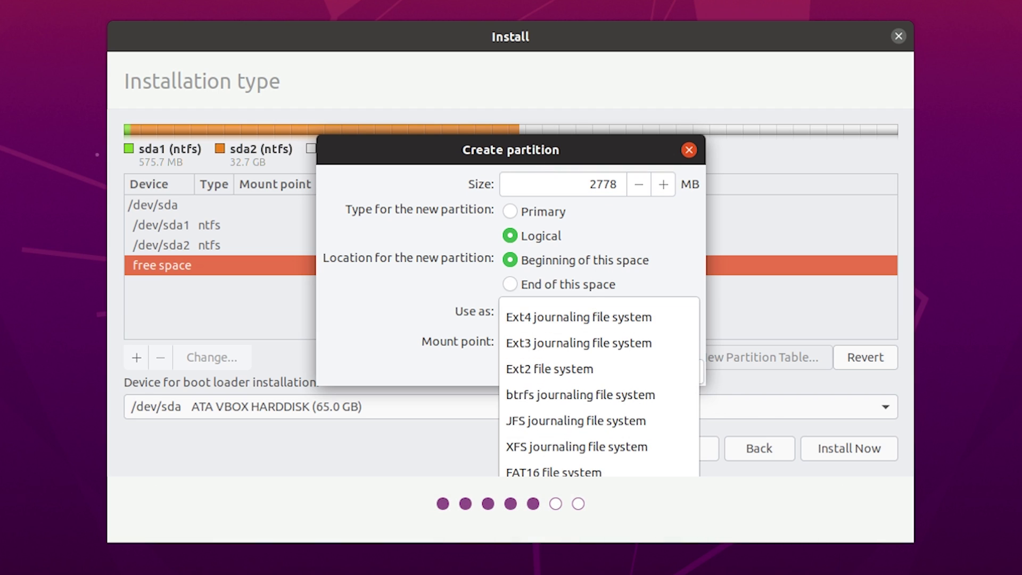
{"action": "left_click", "coordinate": [559, 463]}
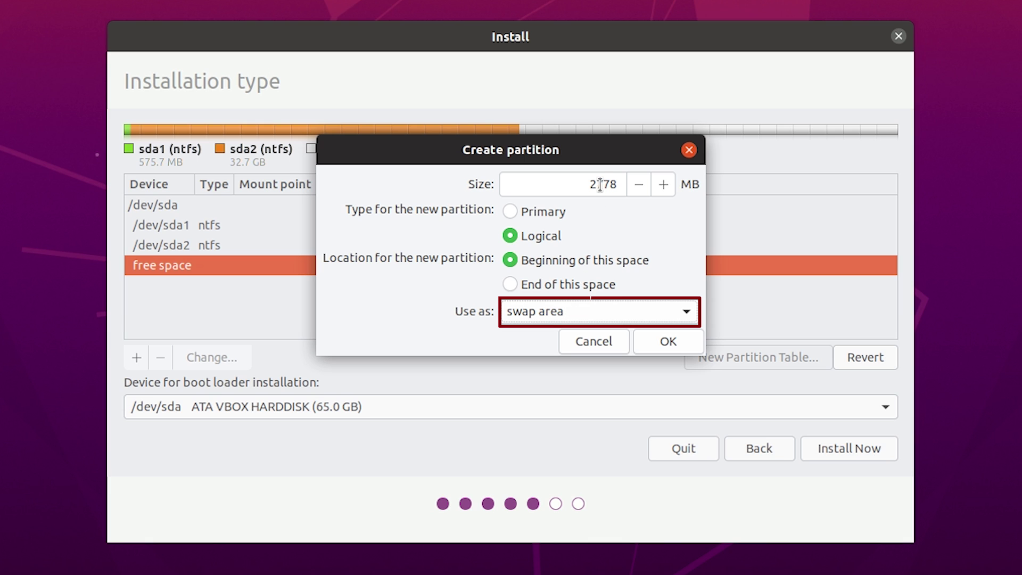
{"action": "left_click_drag", "start_coordinate": [600, 185], "coordinate": [570, 186]}
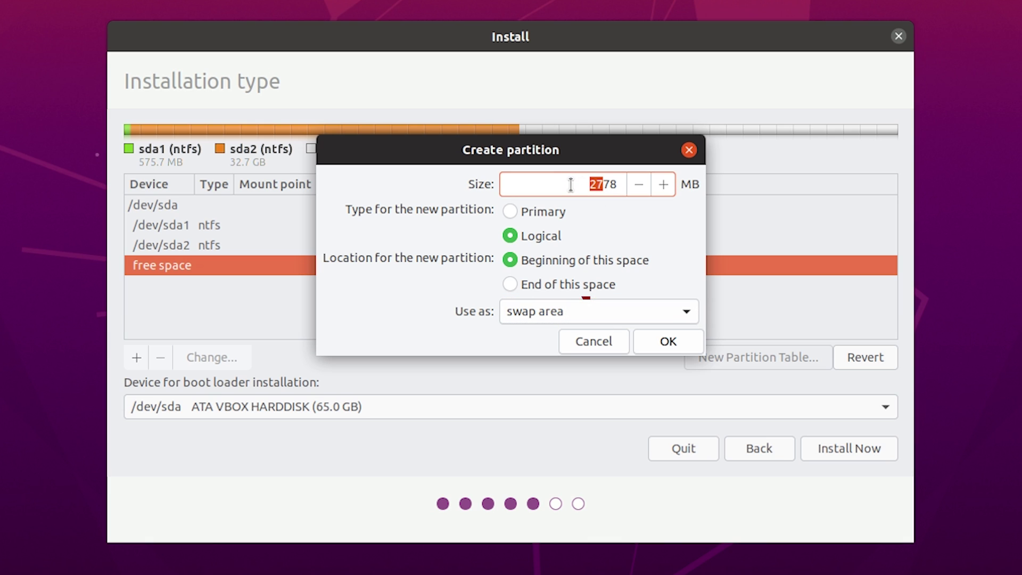
{"action": "left_click", "coordinate": [605, 338]}
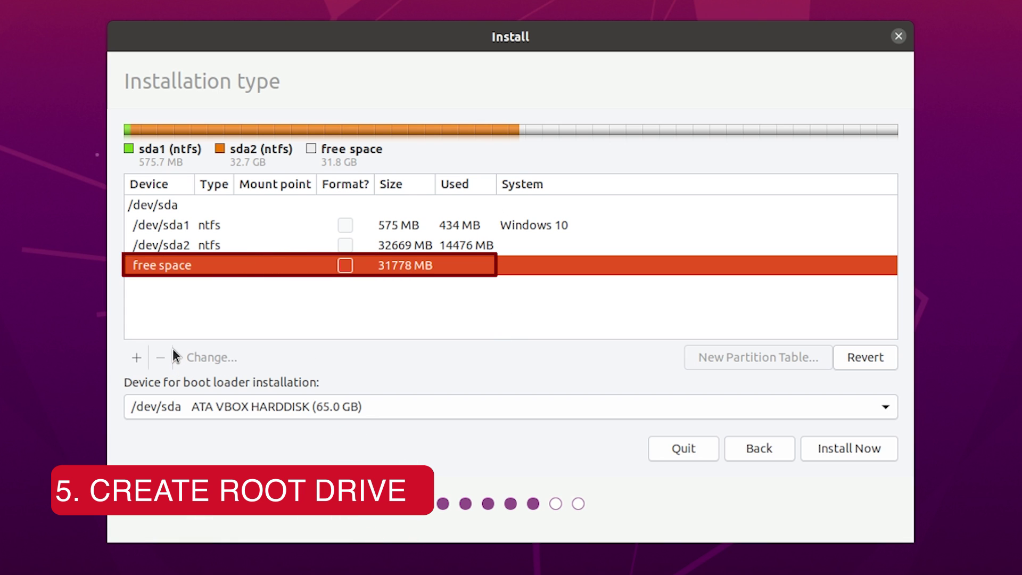
Create a primary partition in the free space using Ext4 journaling file system.
{"action": "left_click", "coordinate": [135, 358]}
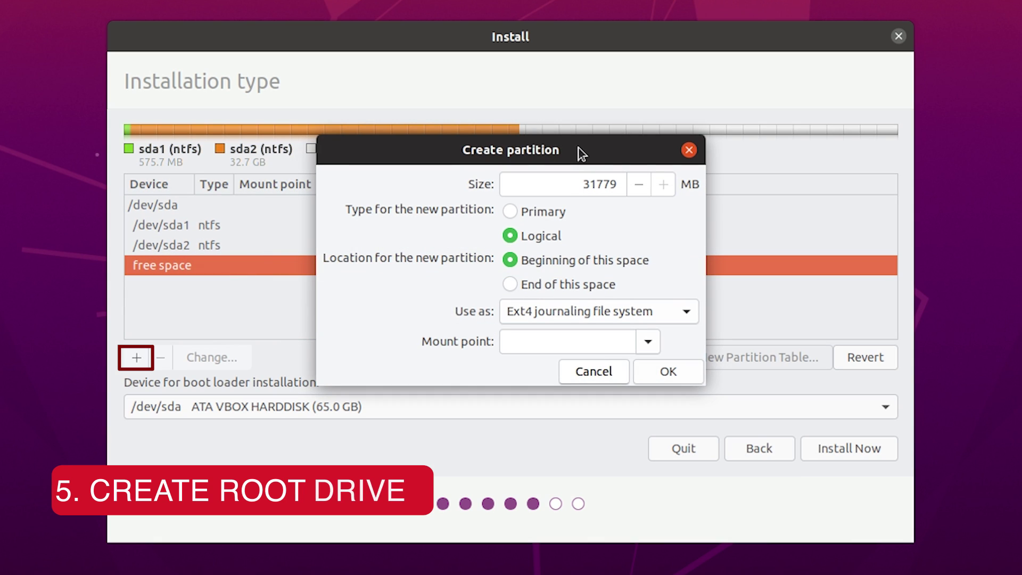
{"action": "left_click_drag", "start_coordinate": [553, 145], "coordinate": [560, 145]}
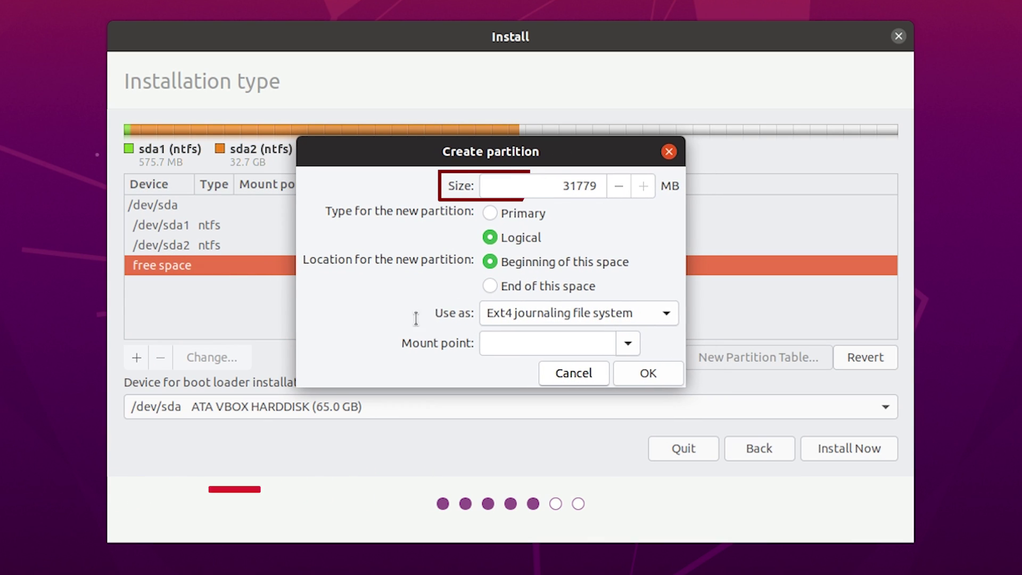
{"action": "left_click", "coordinate": [491, 213]}
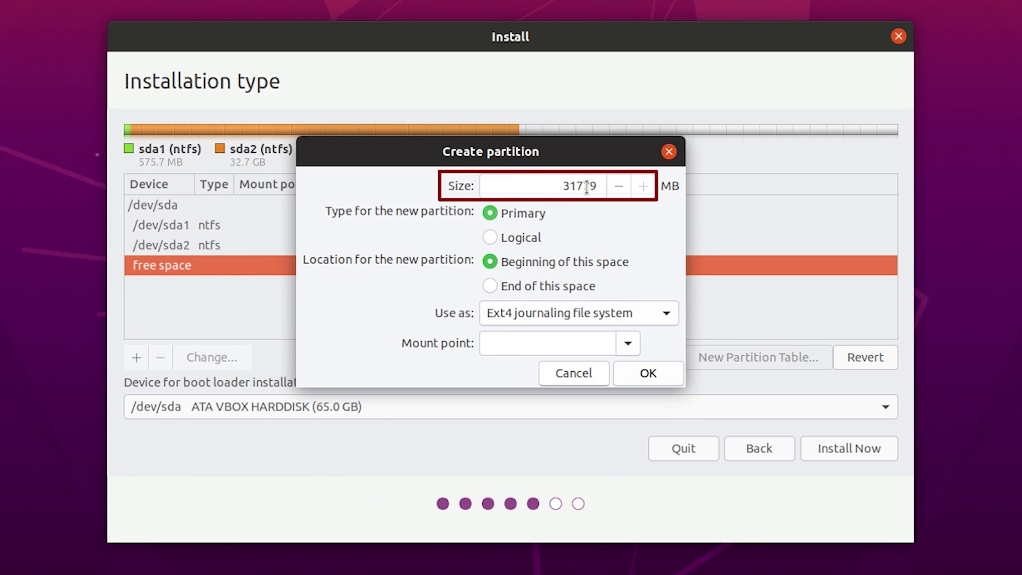
{"action": "left_click", "coordinate": [544, 317]}
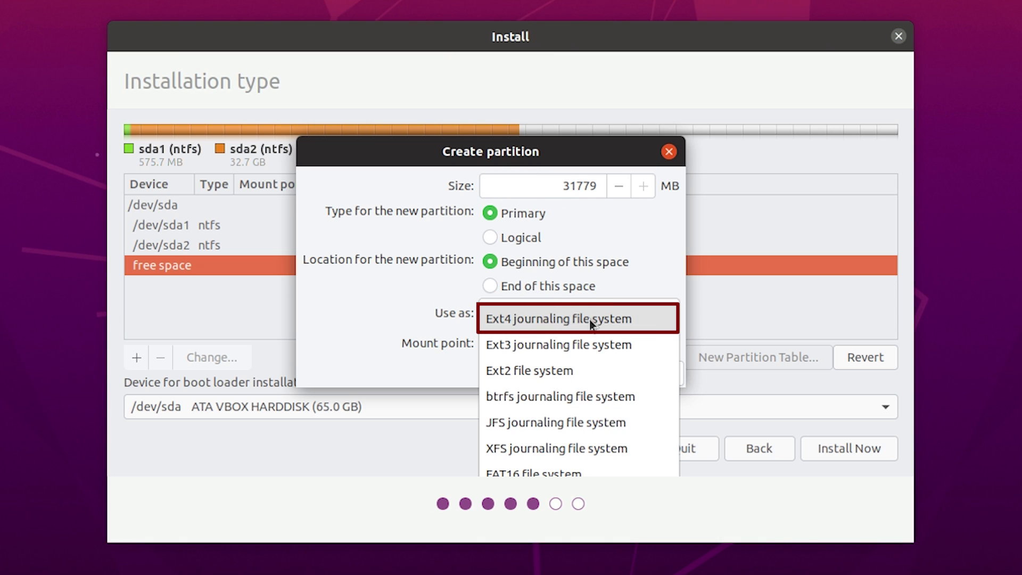
{"action": "left_click", "coordinate": [559, 322]}
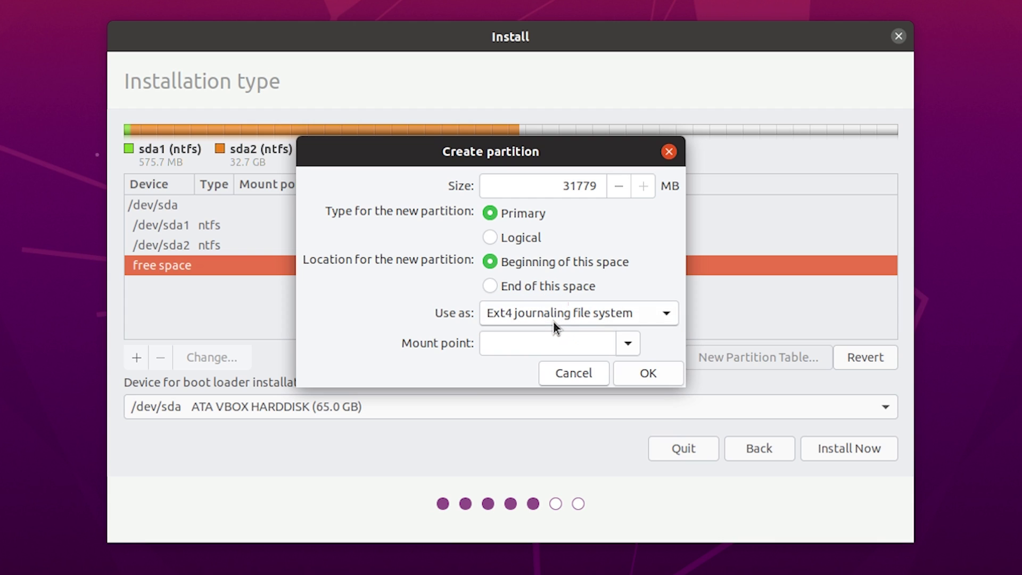
Set the new partition's mount point to / and confirm it with OK.
{"action": "left_click", "coordinate": [629, 347]}
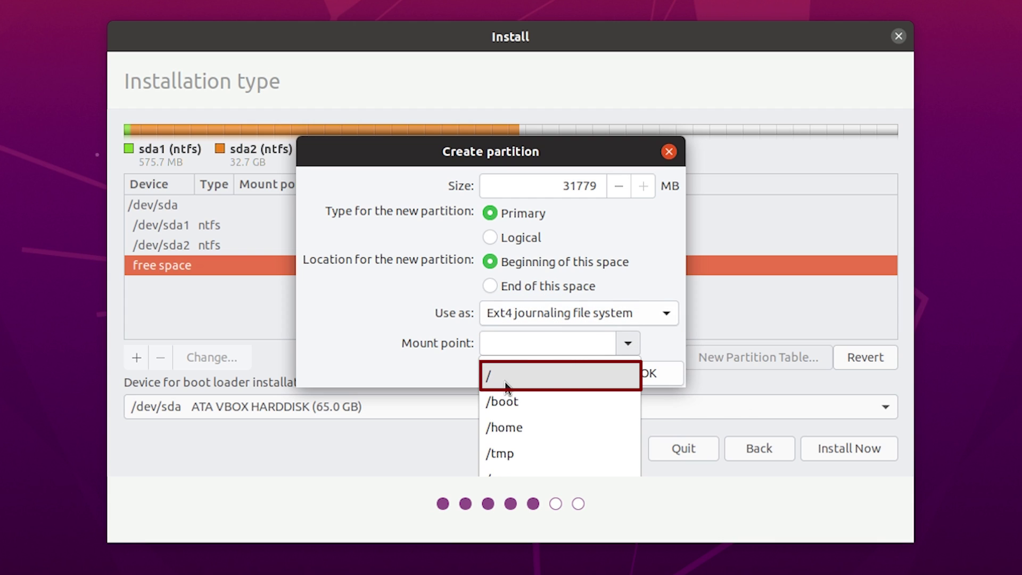
{"action": "left_click", "coordinate": [524, 378]}
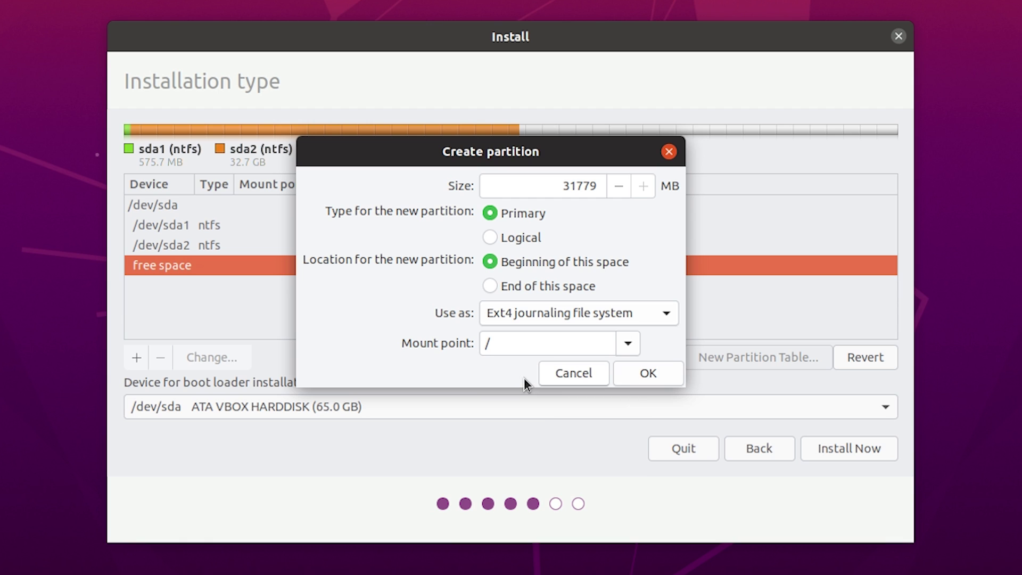
{"action": "left_click", "coordinate": [628, 344]}
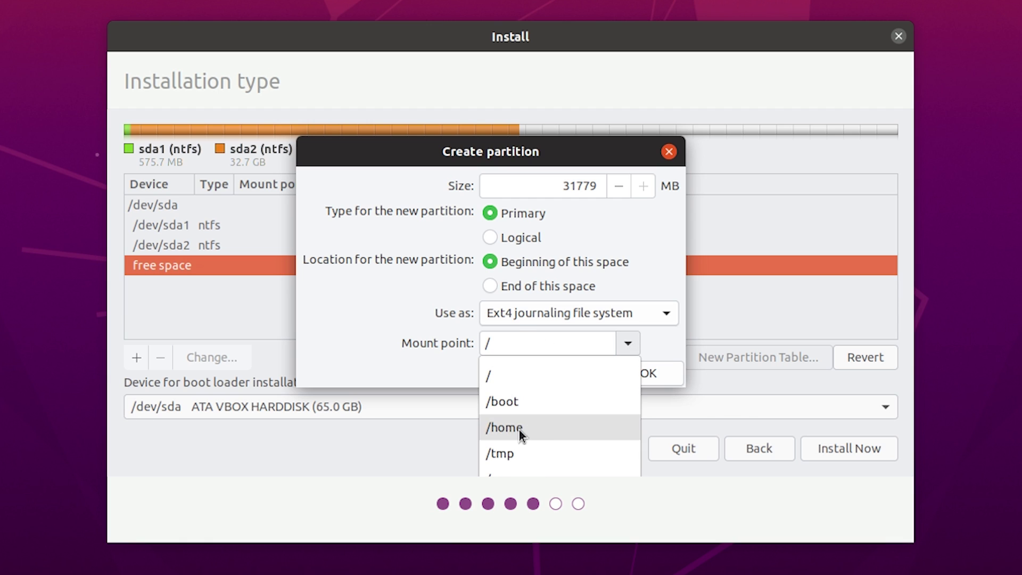
{"action": "left_click", "coordinate": [632, 344]}
{"action": "left_click", "coordinate": [627, 346]}
{"action": "left_click", "coordinate": [623, 345]}
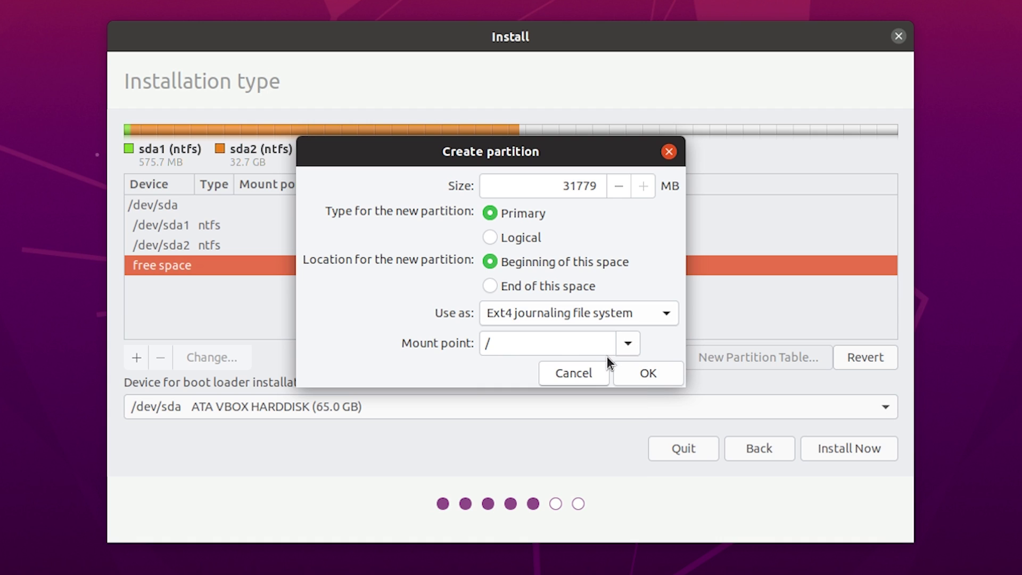
{"action": "left_click", "coordinate": [519, 345]}
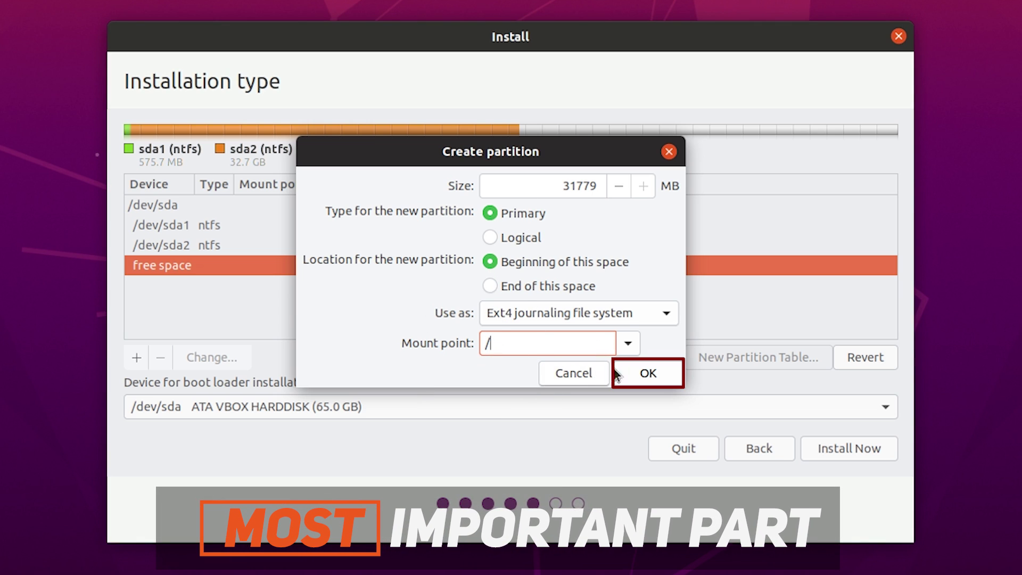
{"action": "left_click", "coordinate": [643, 373]}
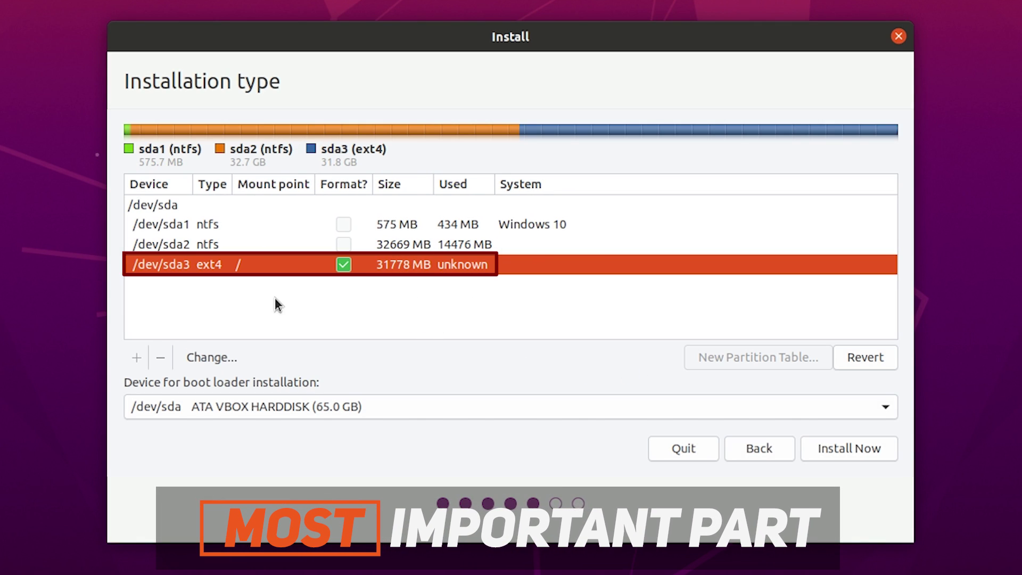
Keep /dev/sda as the boot loader installation device.
{"action": "left_click", "coordinate": [374, 412]}
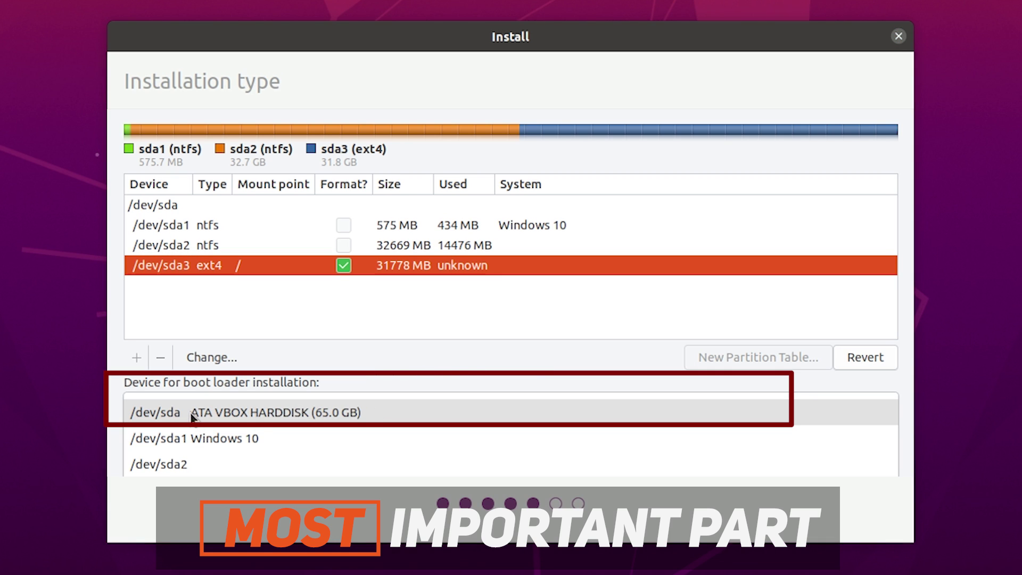
{"action": "left_click", "coordinate": [323, 415]}
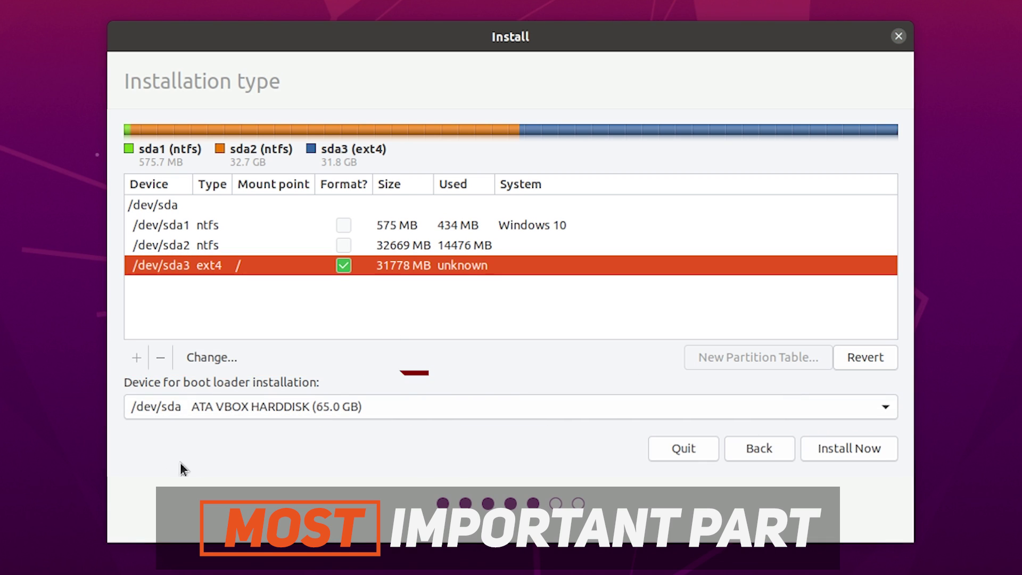
{"action": "left_click", "coordinate": [312, 405]}
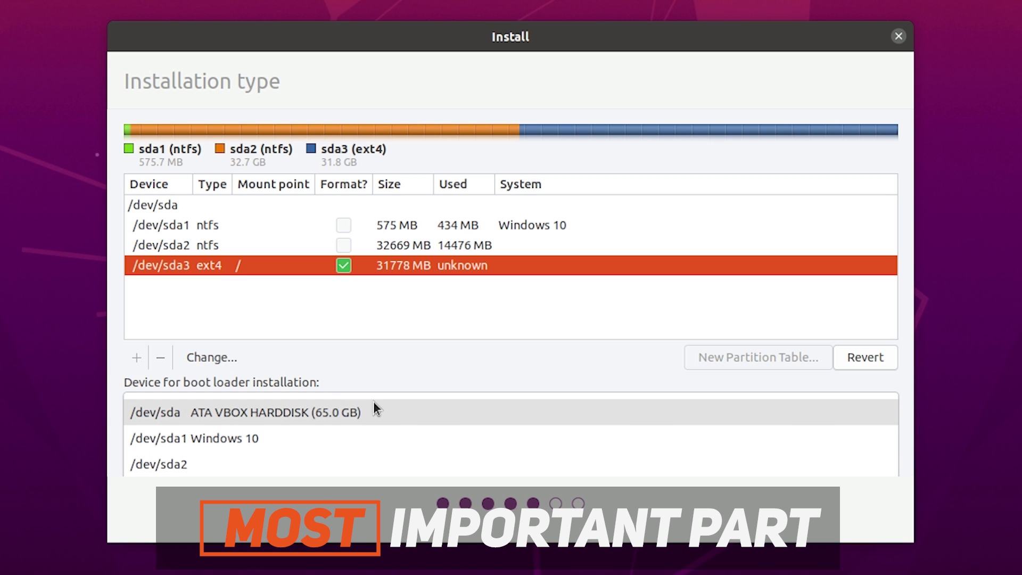
{"action": "left_click", "coordinate": [375, 411]}
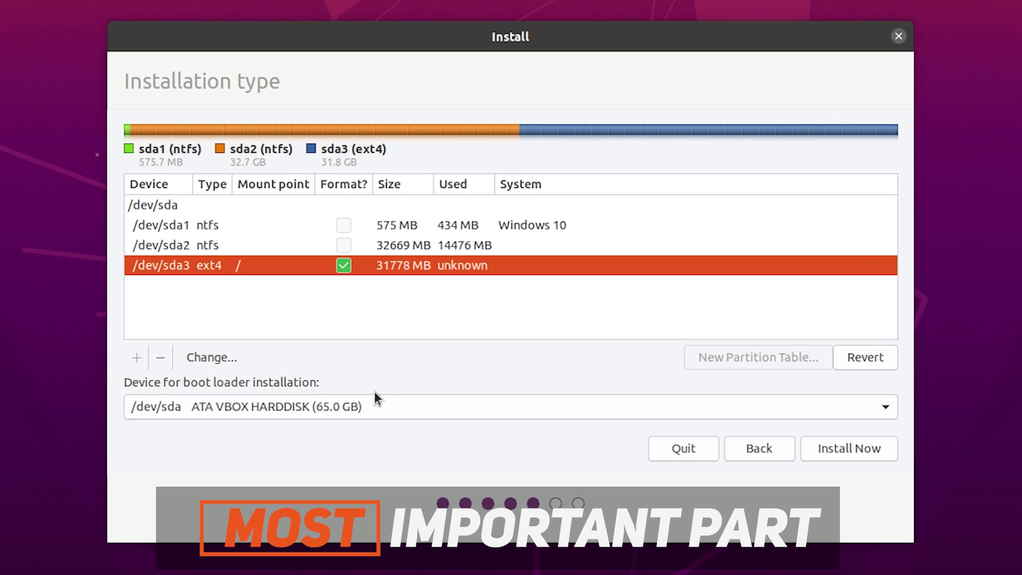
{"action": "left_click", "coordinate": [384, 353]}
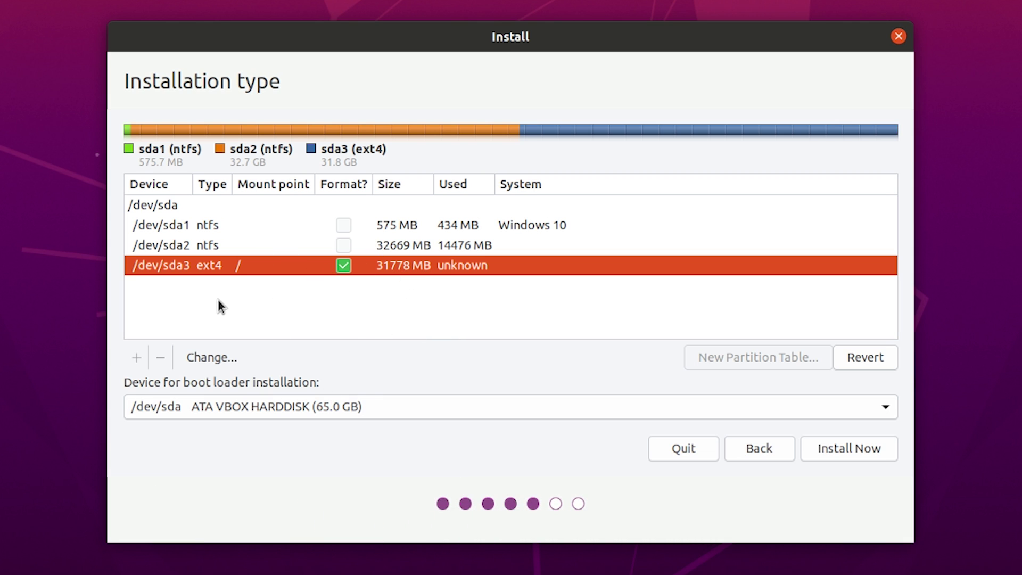
{"action": "left_click", "coordinate": [313, 405]}
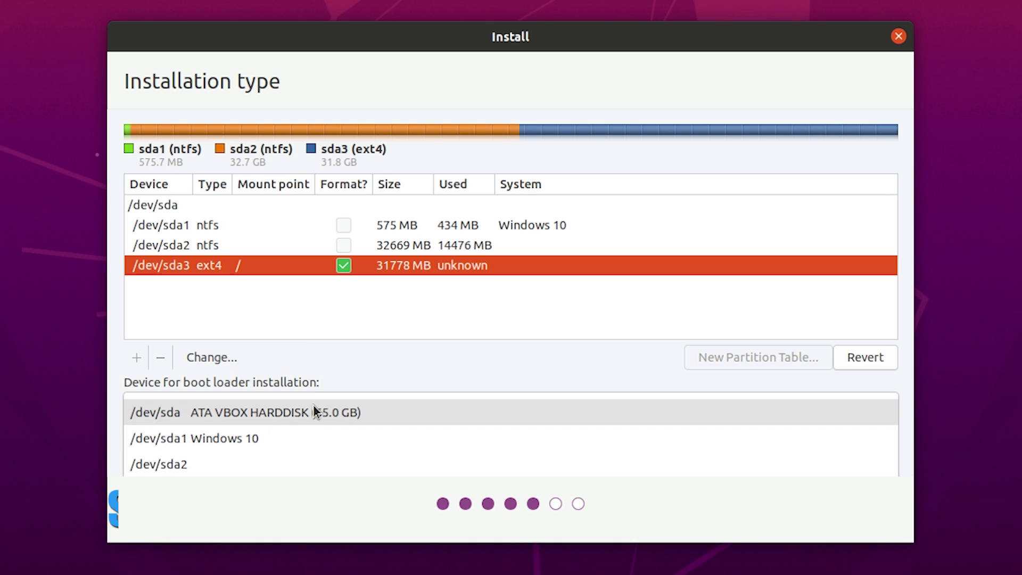
{"action": "left_click", "coordinate": [313, 404]}
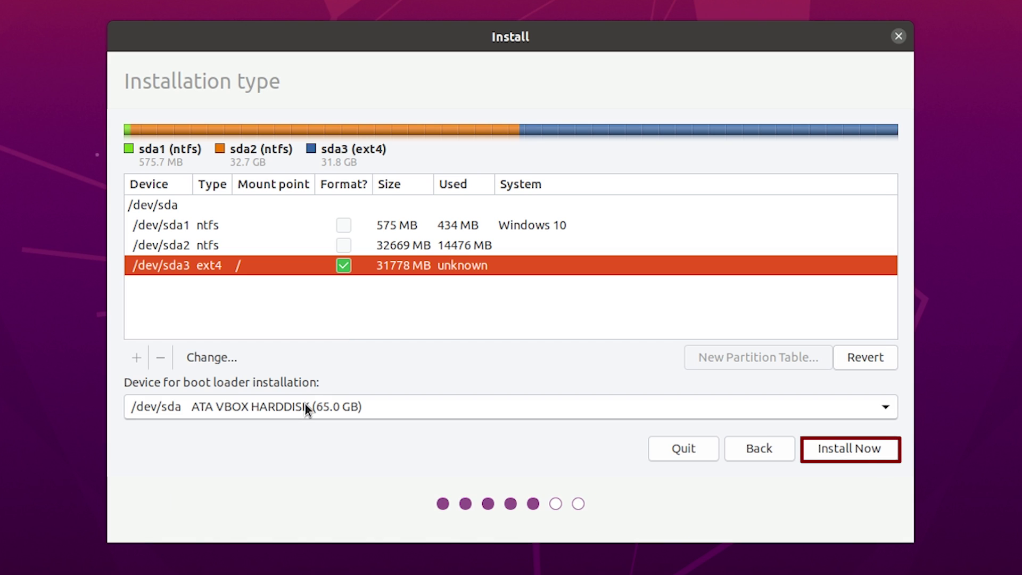
Choose Install Now and approve writing the partition changes to disk.
{"action": "left_click", "coordinate": [846, 447]}
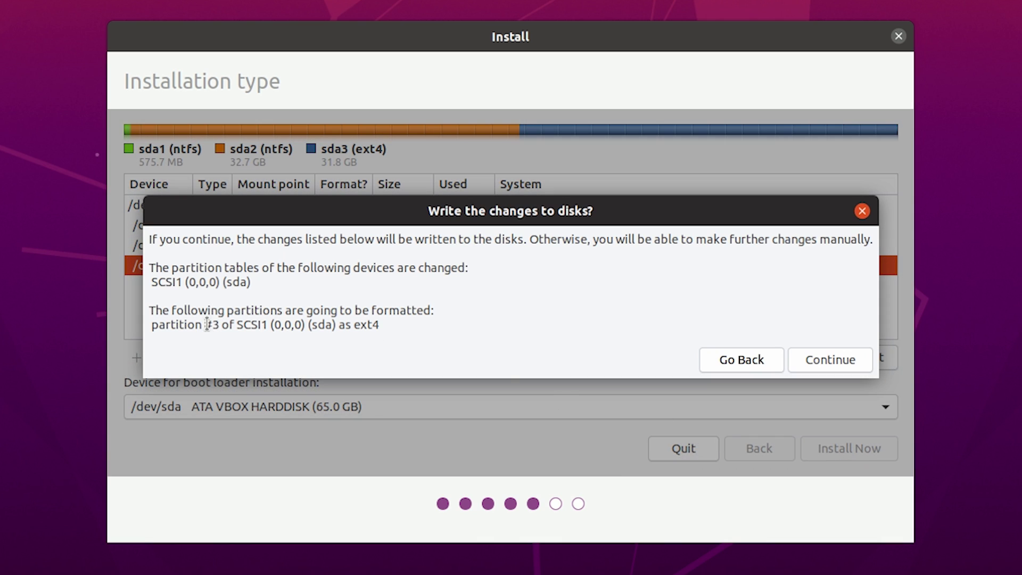
{"action": "left_click_drag", "start_coordinate": [204, 325], "coordinate": [434, 327]}
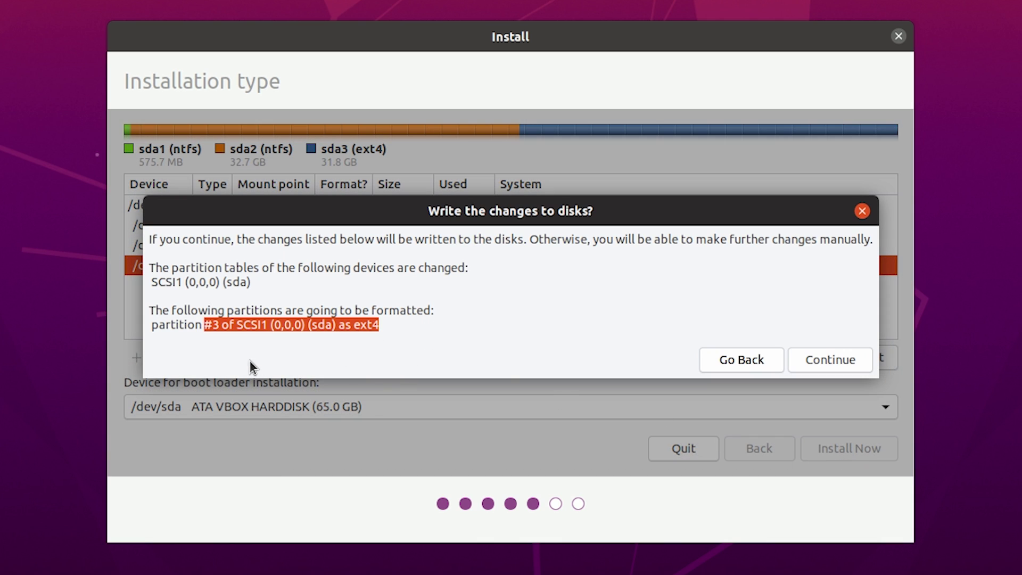
{"action": "left_click", "coordinate": [213, 360]}
{"action": "left_click", "coordinate": [798, 363]}
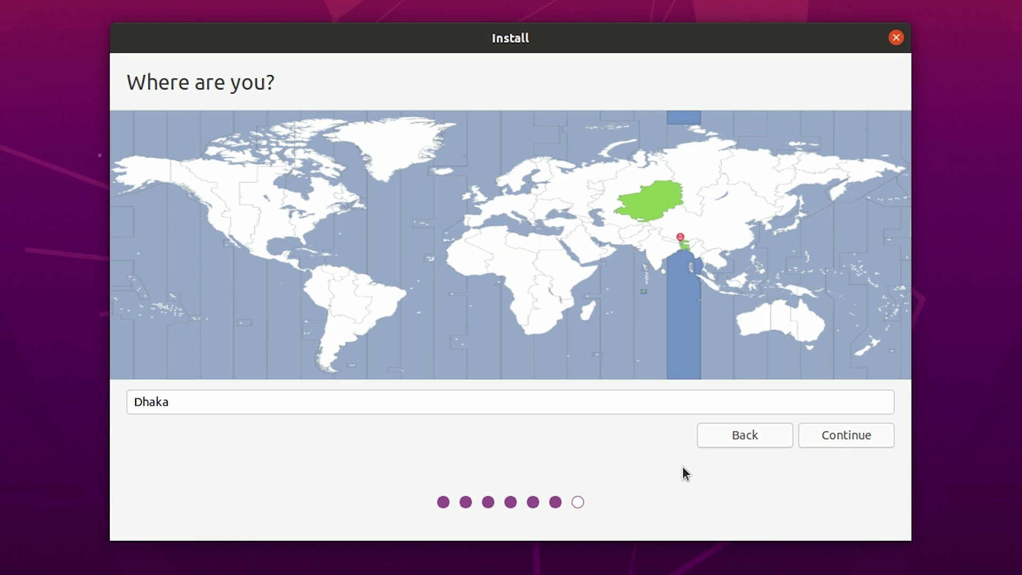
Accept Dhaka as the location and enter the account holder's name.
{"action": "left_click", "coordinate": [845, 431]}
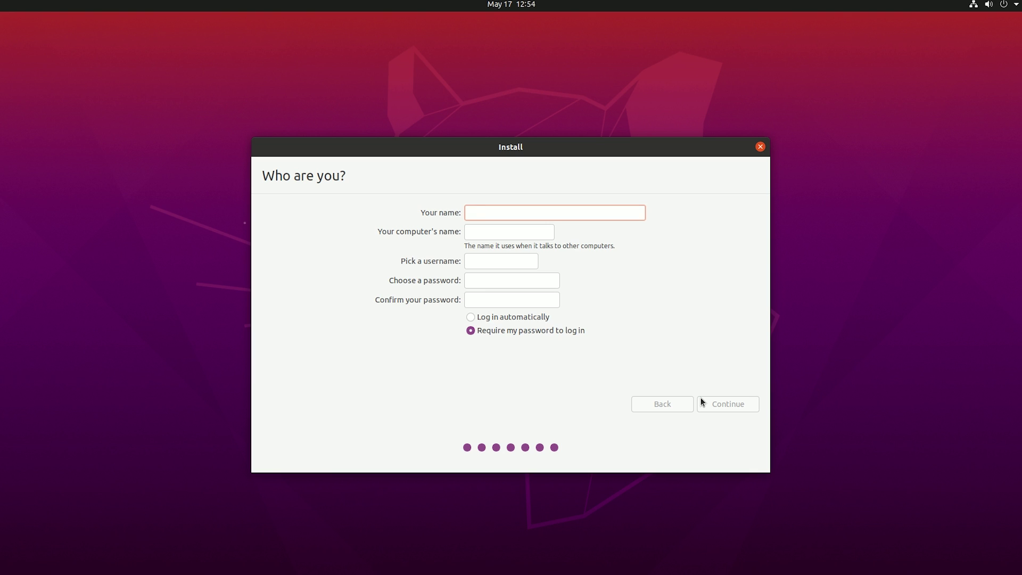
{"action": "type", "text": "Alpha"}
{"action": "key", "text": "BackSpace"}
{"action": "key", "text": "BackSpace"}
{"action": "key", "text": "BackSpace"}
{"action": "key", "text": "BackSpace"}
{"action": "key", "text": "BackSpace"}
{"action": "type", "text": "LinuxPlus"}
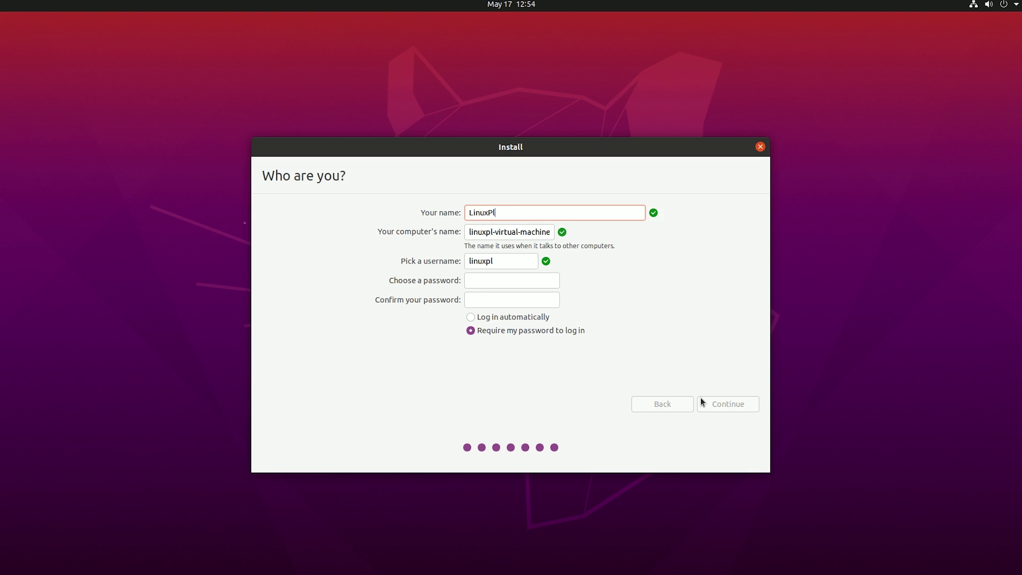
{"action": "key", "text": "Tab"}
Enter and confirm the account password, then continue to start installing.
{"action": "key", "text": "Tab"}
{"action": "key", "text": "Tab"}
{"action": "type", "text": "a"}
{"action": "key", "text": "BackSpace"}
{"action": "type", "text": "1234"}
{"action": "key", "text": "Tab"}
{"action": "type", "text": "1234"}
{"action": "left_click", "coordinate": [732, 405]}
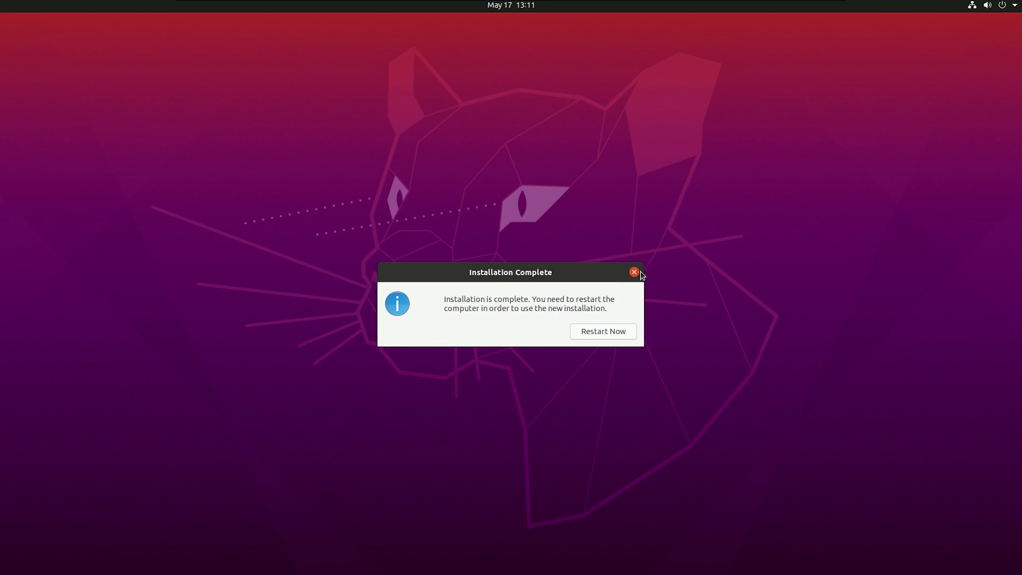
Restart and choose Ubuntu from the GRUB boot menu entries.
{"action": "left_click", "coordinate": [600, 331]}
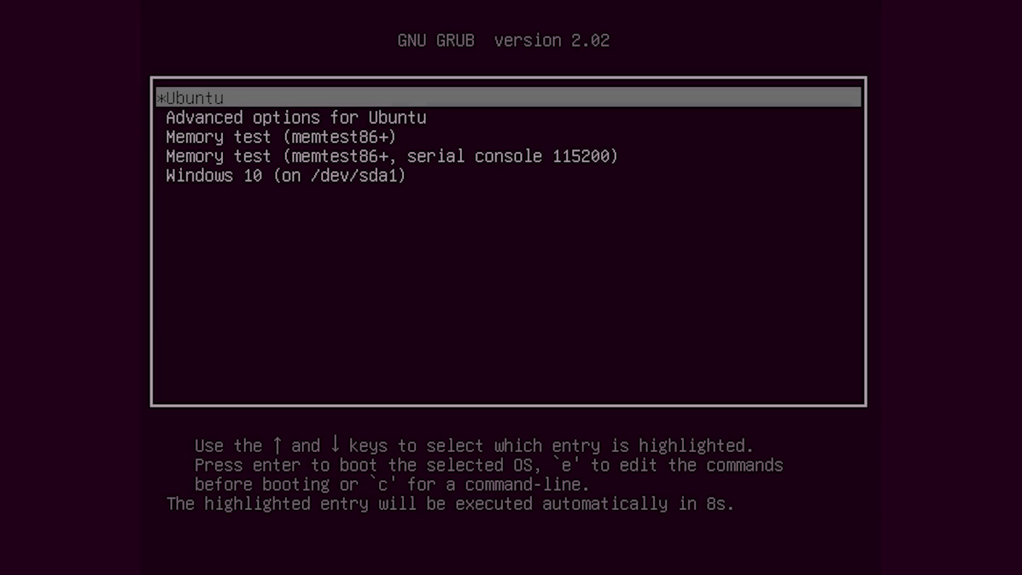
{"action": "key", "text": "Down"}
{"action": "key", "text": "Down"}
{"action": "key", "text": "Down"}
{"action": "key", "text": "Down"}
{"action": "key", "text": "Up"}
{"action": "key", "text": "Up"}
{"action": "key", "text": "Up"}
{"action": "key", "text": "Up"}
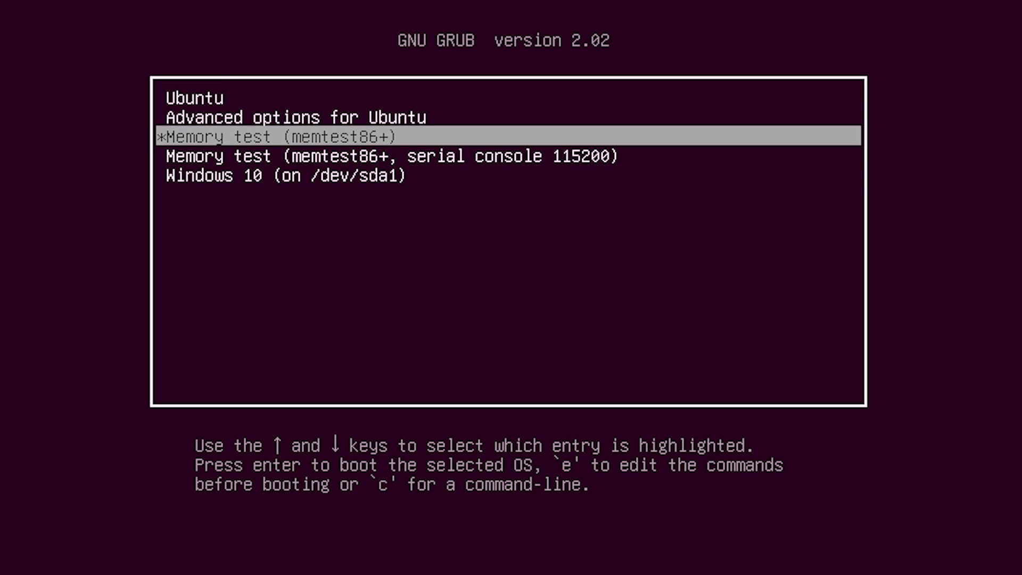
{"action": "key", "text": "Down"}
{"action": "key", "text": "Down"}
{"action": "key", "text": "Down"}
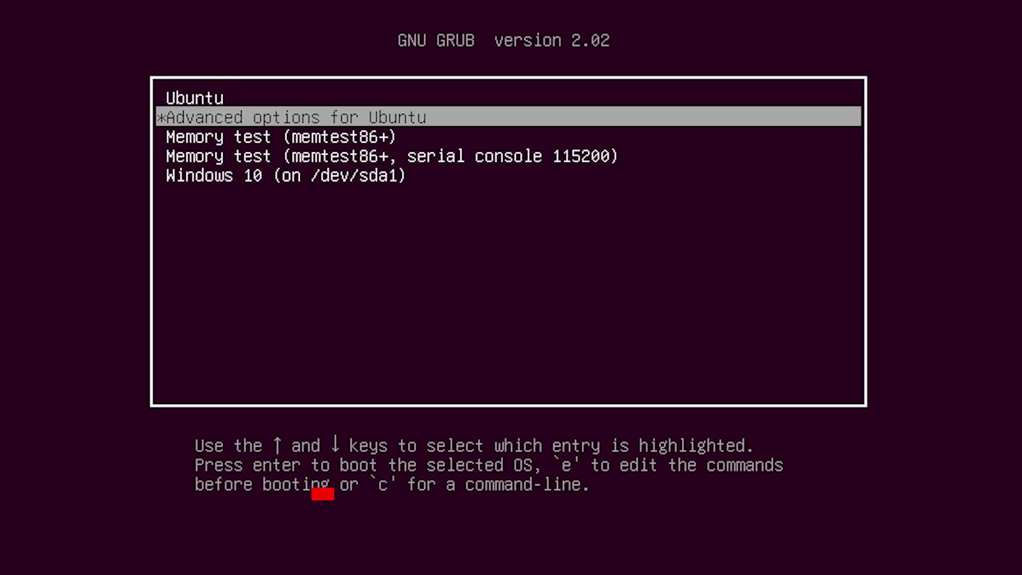
{"action": "key", "text": "Up"}
{"action": "key", "text": "Up"}
{"action": "key", "text": "Up"}
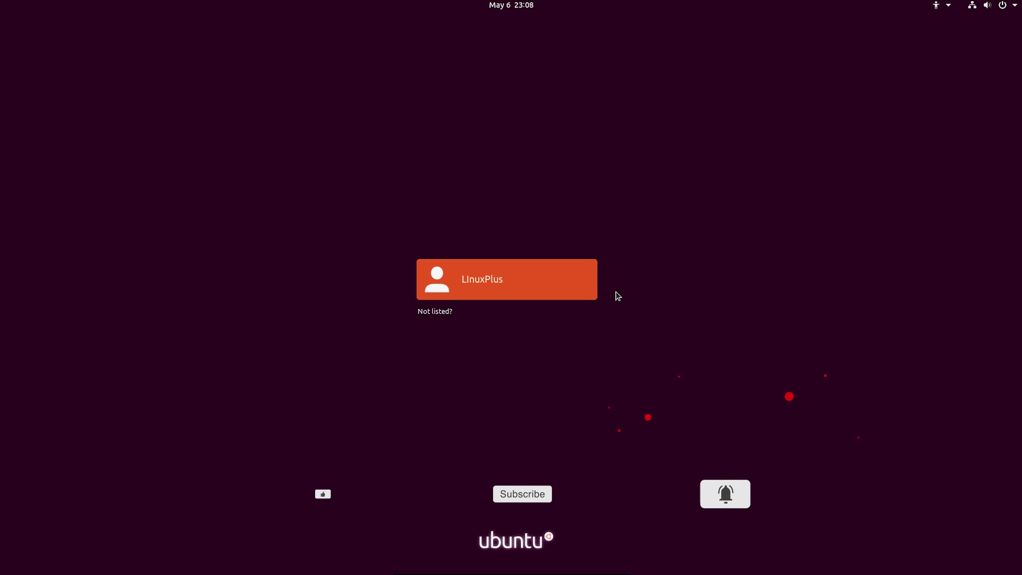
Sign in, skip through the welcome wizard pages, and choose Remind Me Later for updates.
{"action": "left_click", "coordinate": [512, 277]}
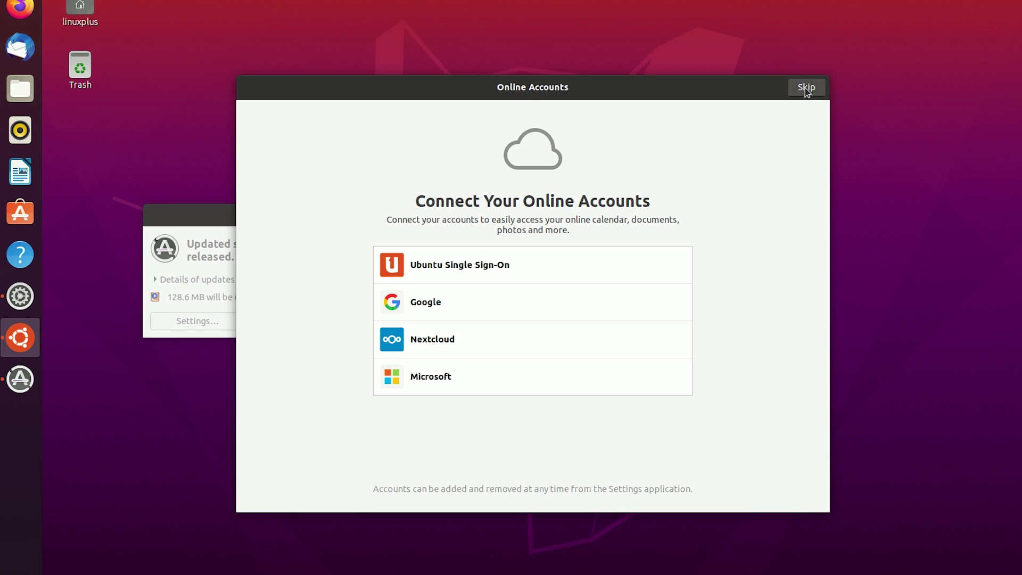
{"action": "left_click", "coordinate": [805, 88]}
{"action": "left_click", "coordinate": [806, 88]}
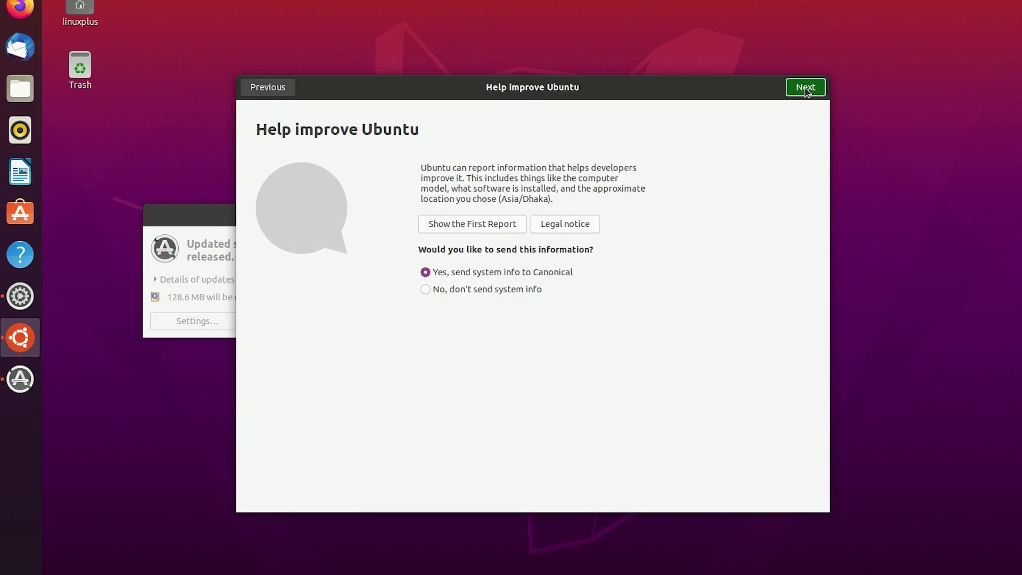
{"action": "left_click", "coordinate": [804, 88]}
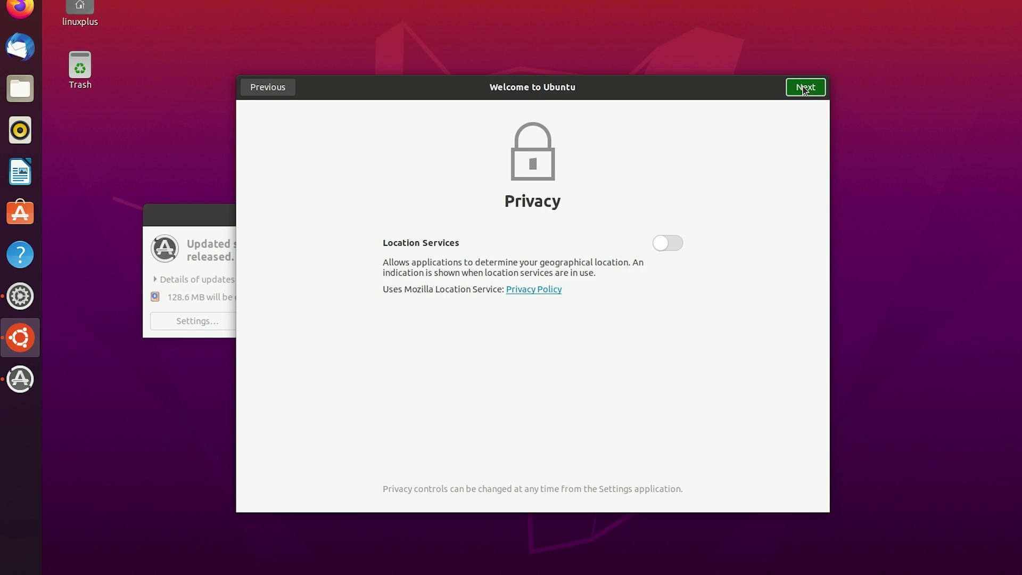
{"action": "left_click", "coordinate": [805, 88]}
{"action": "left_click", "coordinate": [804, 87]}
{"action": "left_click_drag", "start_coordinate": [432, 226], "coordinate": [477, 223]}
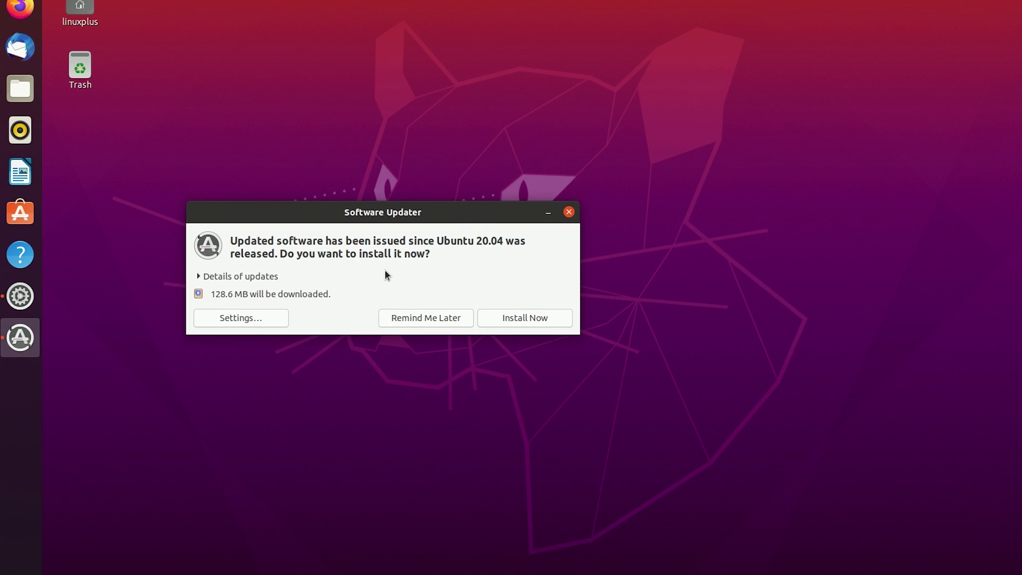
{"action": "left_click", "coordinate": [434, 318]}
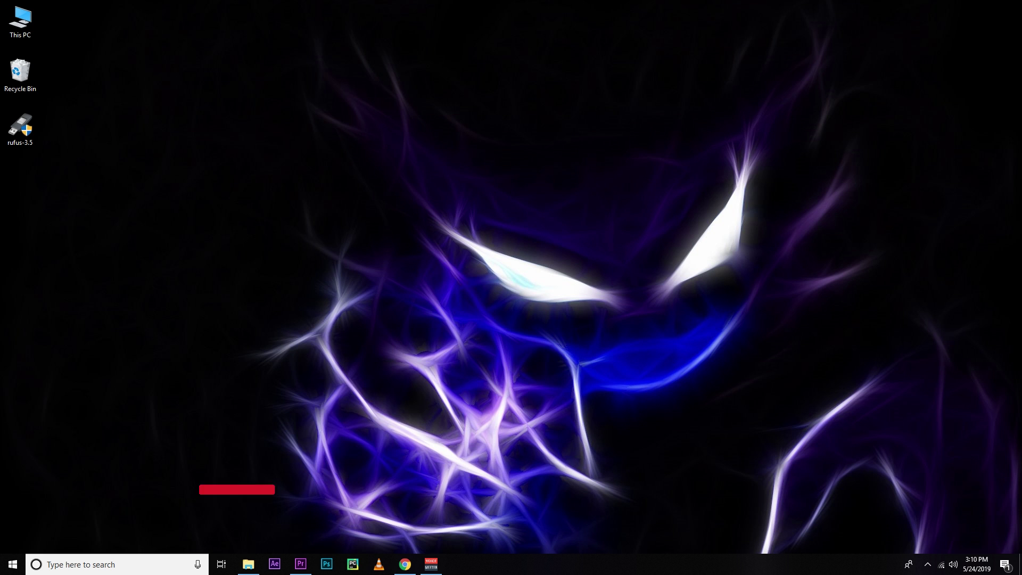
Maximise This PC, select USB Drive (E:), and search 'power' to launch PowerISO.
{"action": "left_click_drag", "start_coordinate": [54, 287], "coordinate": [519, 7]}
{"action": "key", "text": "Right"}
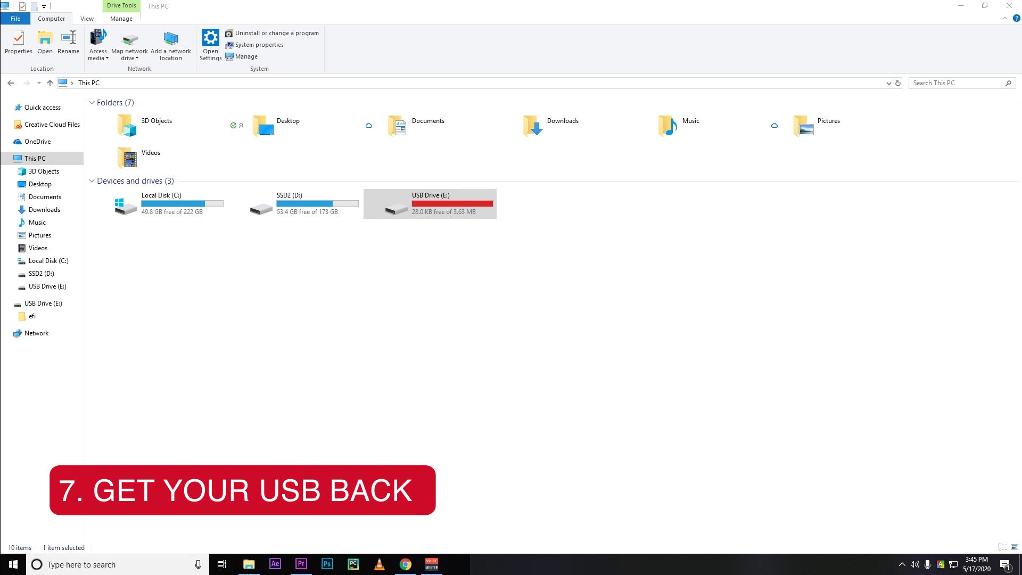
{"action": "key", "text": "super"}
{"action": "type", "text": "power"}
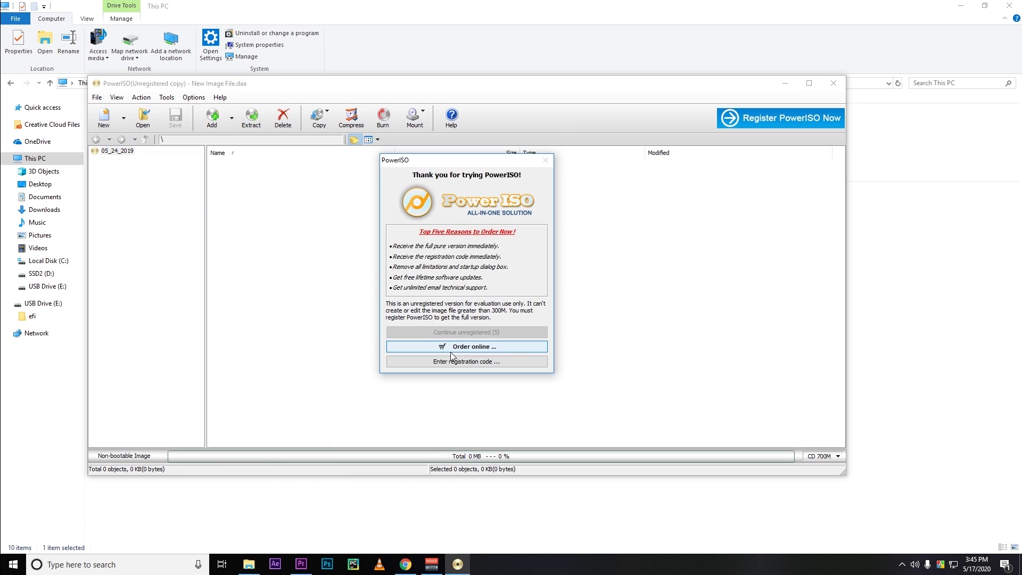
Run PowerISO's Clean USB drive tool on the IS817 innostor (E: 8 GB) drive.
{"action": "left_click", "coordinate": [471, 333]}
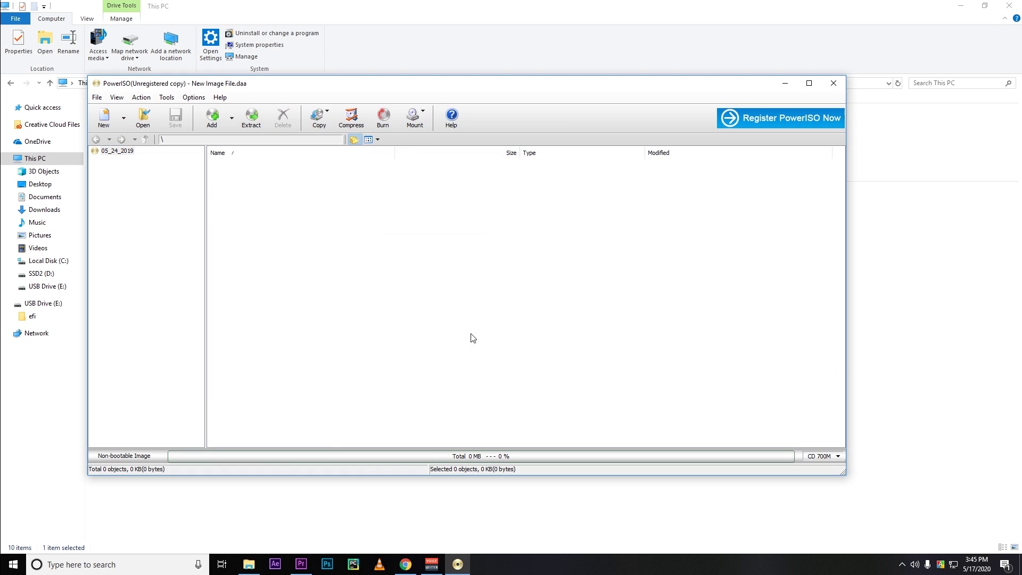
{"action": "left_click", "coordinate": [168, 99]}
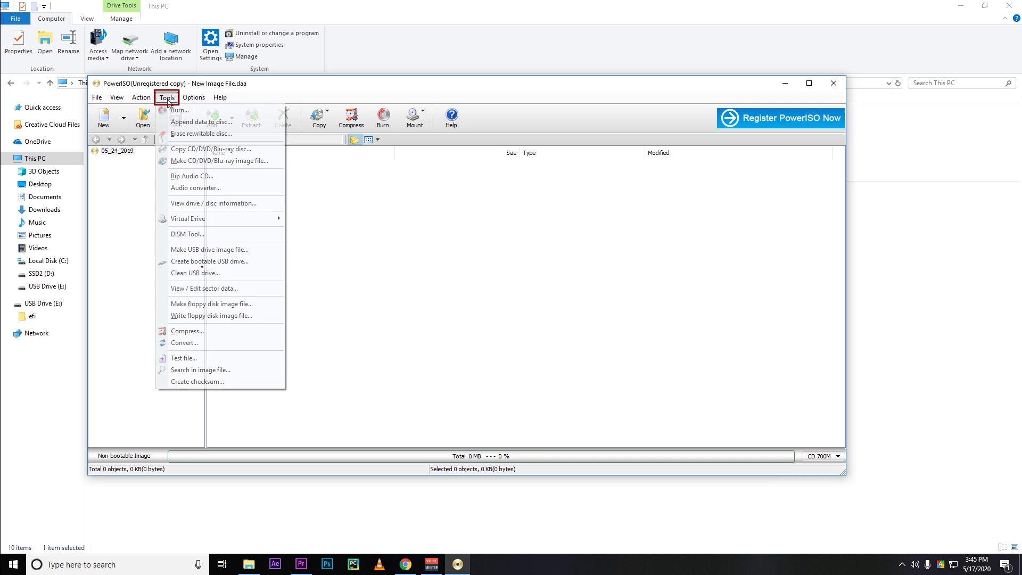
{"action": "left_click", "coordinate": [223, 271]}
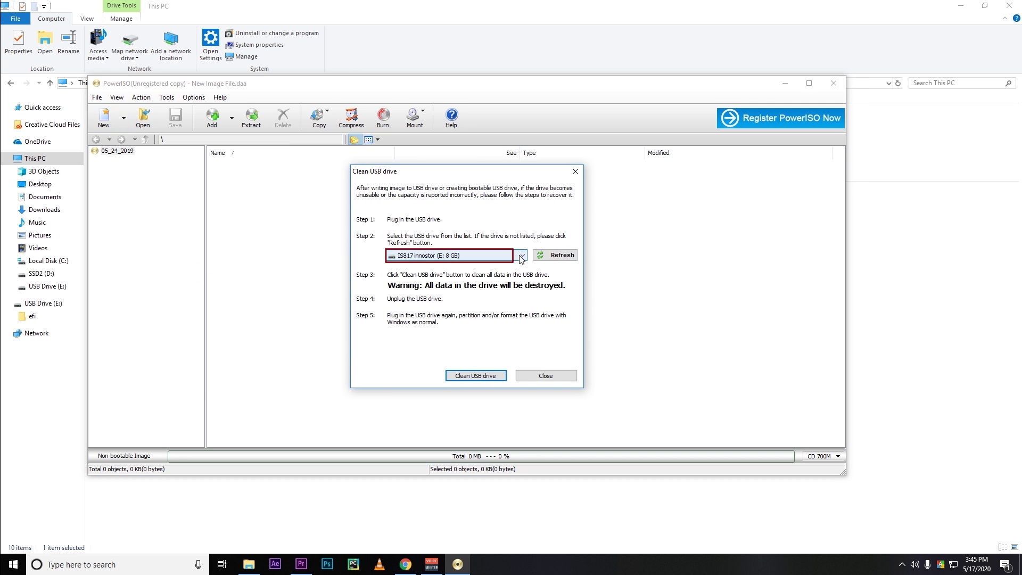
{"action": "left_click", "coordinate": [497, 256]}
{"action": "left_click", "coordinate": [472, 266]}
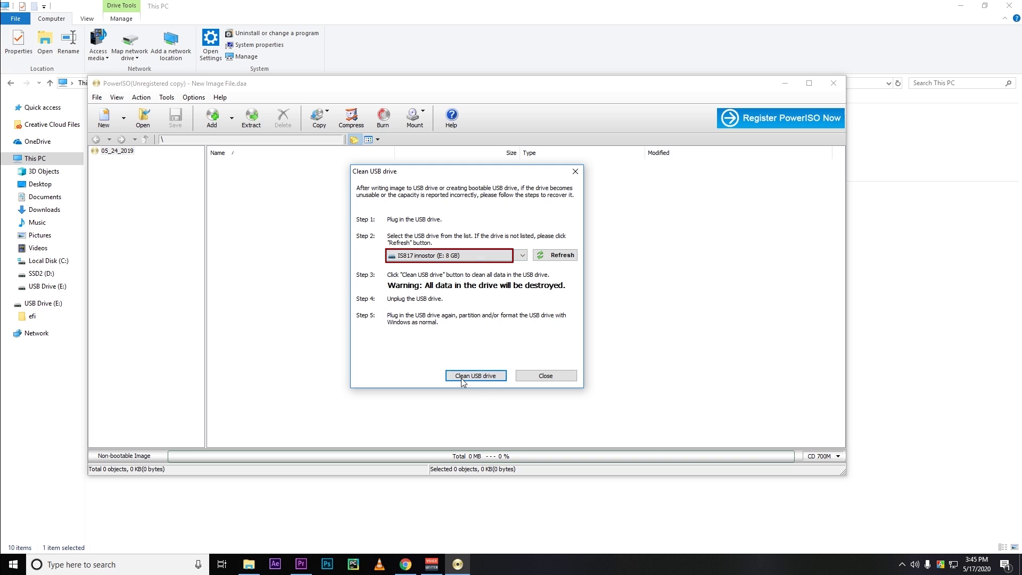
{"action": "left_click", "coordinate": [476, 376]}
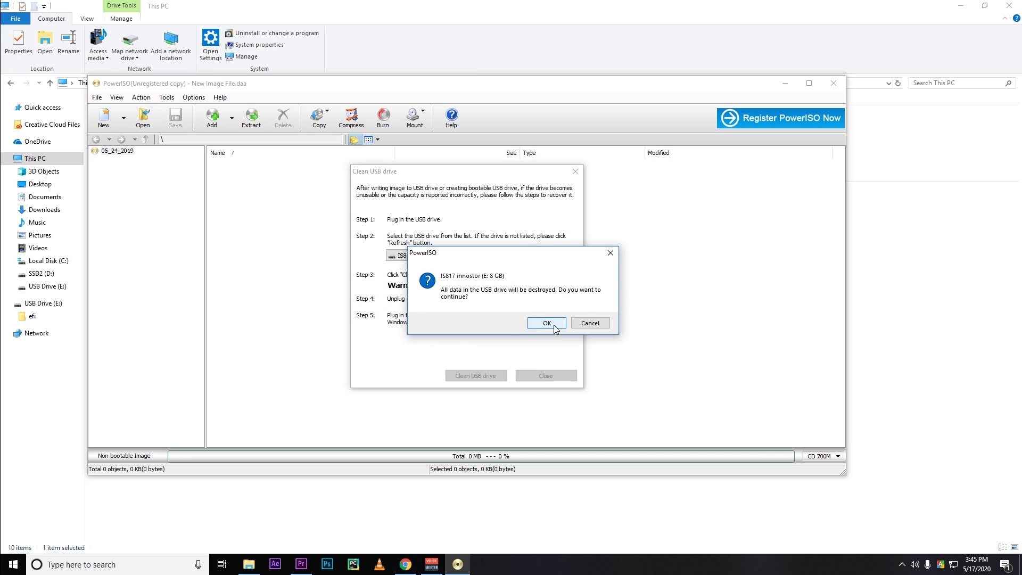
{"action": "left_click", "coordinate": [554, 322]}
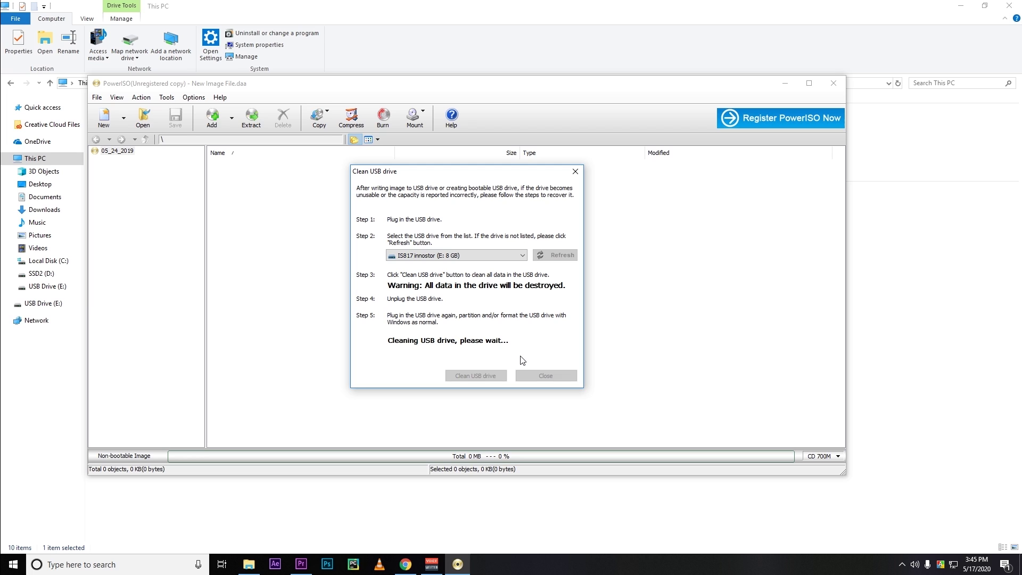
{"action": "left_click", "coordinate": [567, 317]}
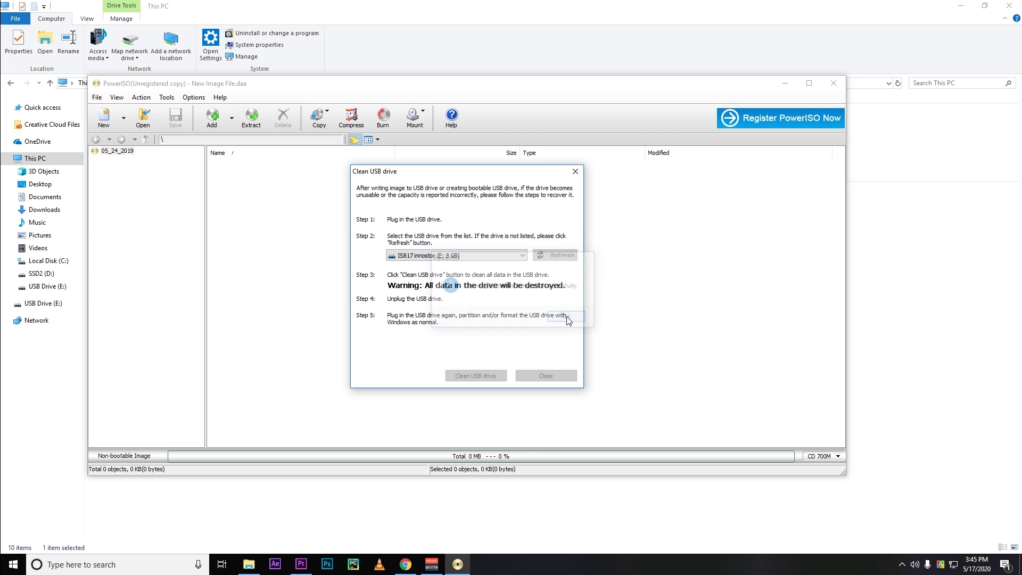
{"action": "left_click", "coordinate": [545, 375]}
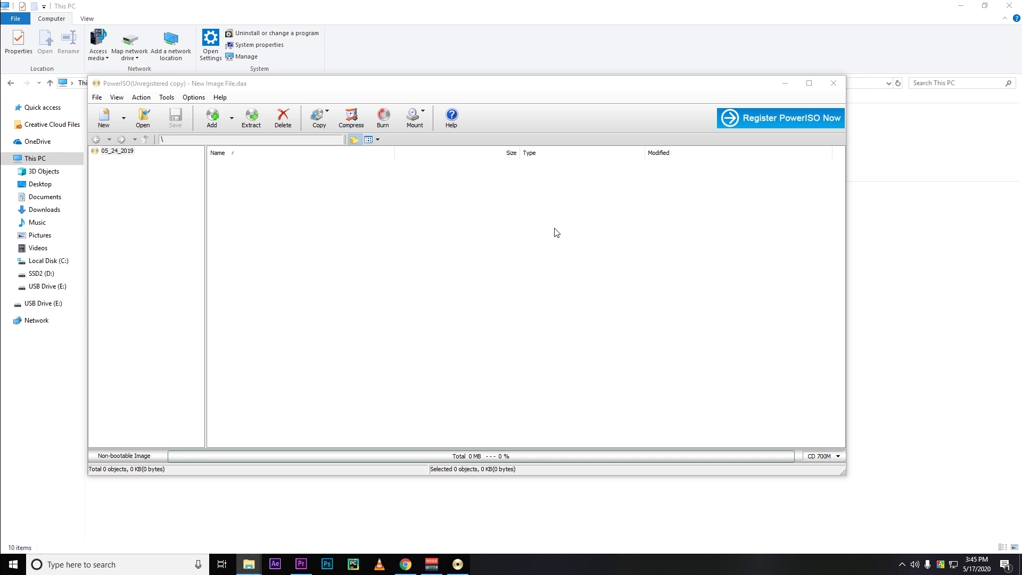
Close PowerISO and format USB Drive (E:) as NTFS, confirming the data erase.
{"action": "left_click", "coordinate": [832, 81]}
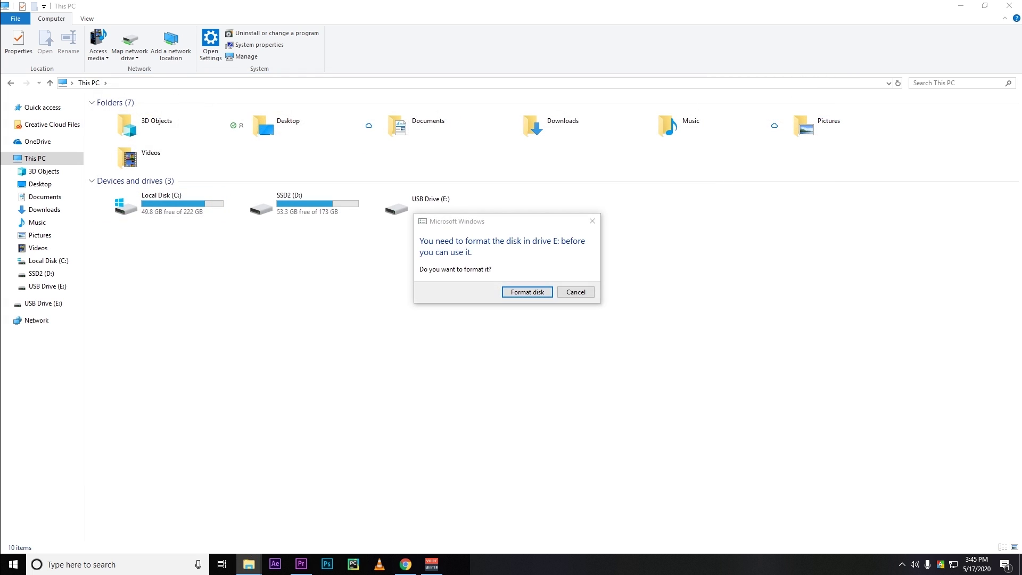
{"action": "left_click", "coordinate": [519, 291]}
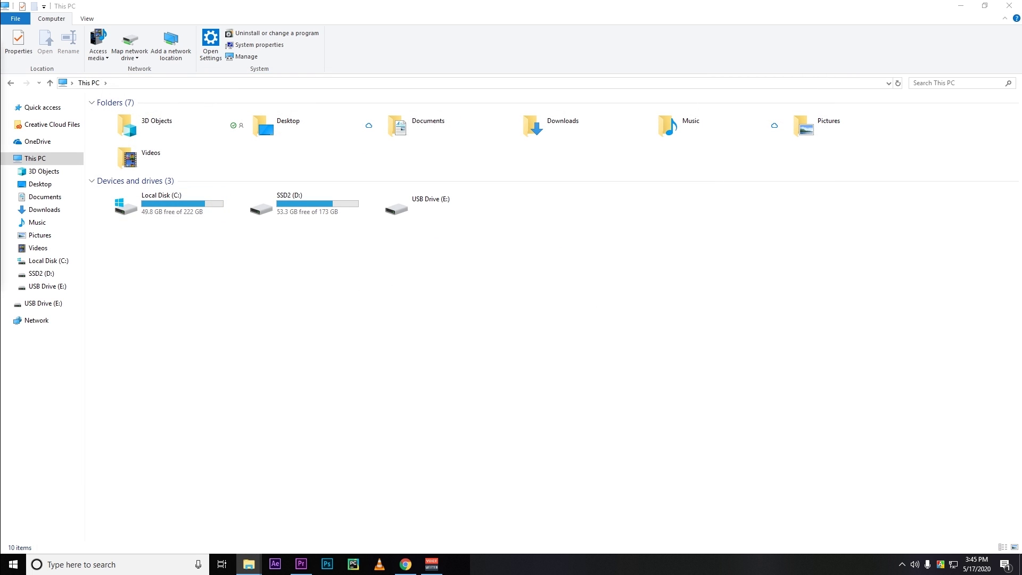
{"action": "left_click_drag", "start_coordinate": [457, 238], "coordinate": [538, 192]}
{"action": "left_click", "coordinate": [522, 407]}
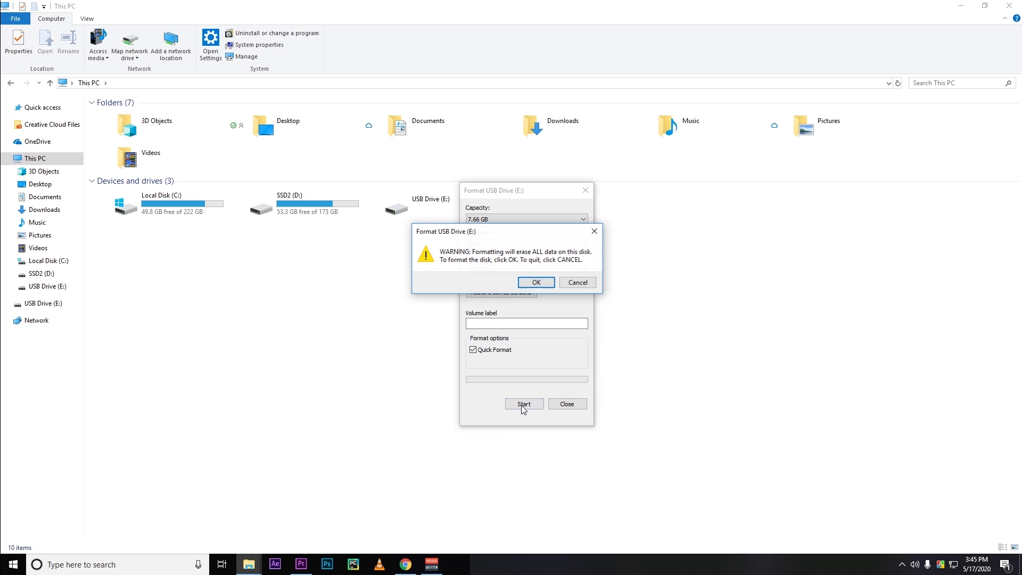
{"action": "left_click", "coordinate": [524, 290]}
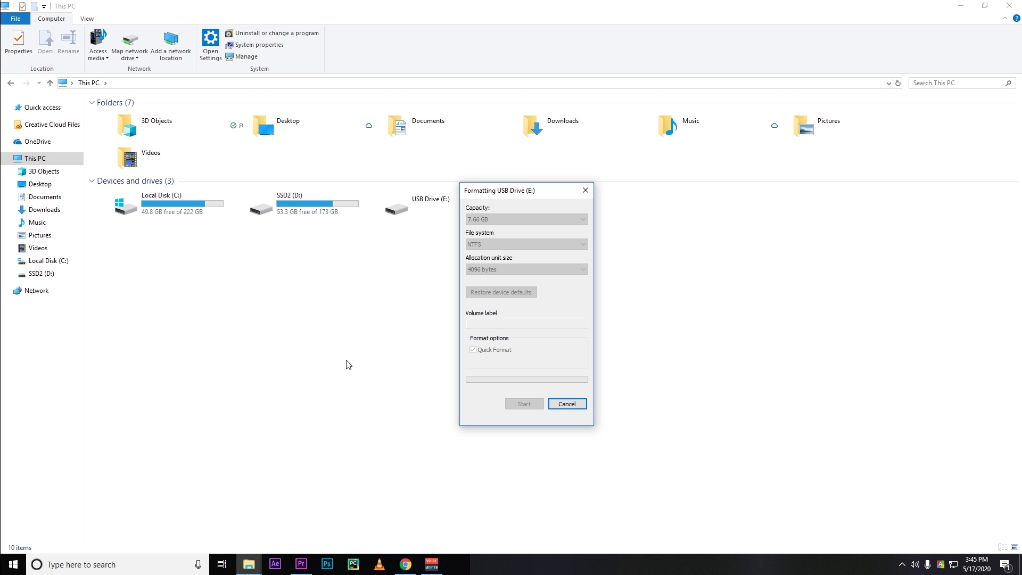
{"action": "left_click", "coordinate": [579, 282]}
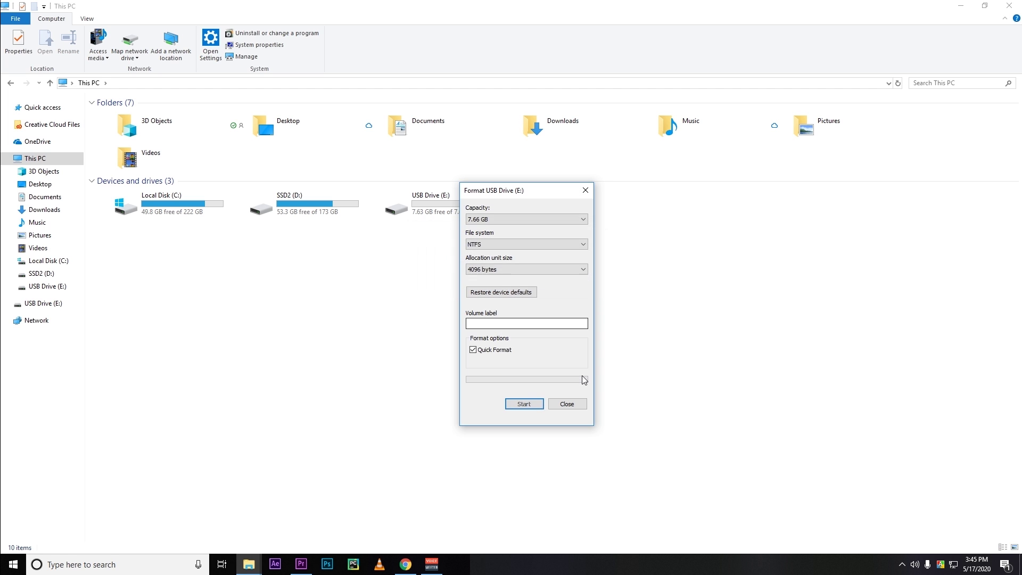
{"action": "left_click", "coordinate": [567, 403]}
Open USB Drive (E:) to verify it is empty, returning to This PC.
{"action": "double_click", "coordinate": [419, 205]}
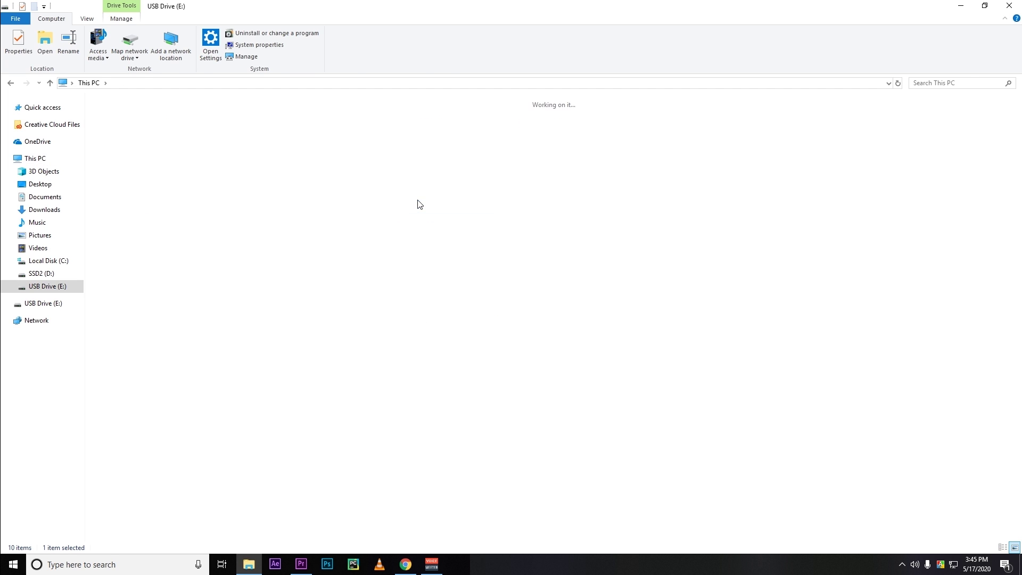
{"action": "left_click", "coordinate": [95, 83]}
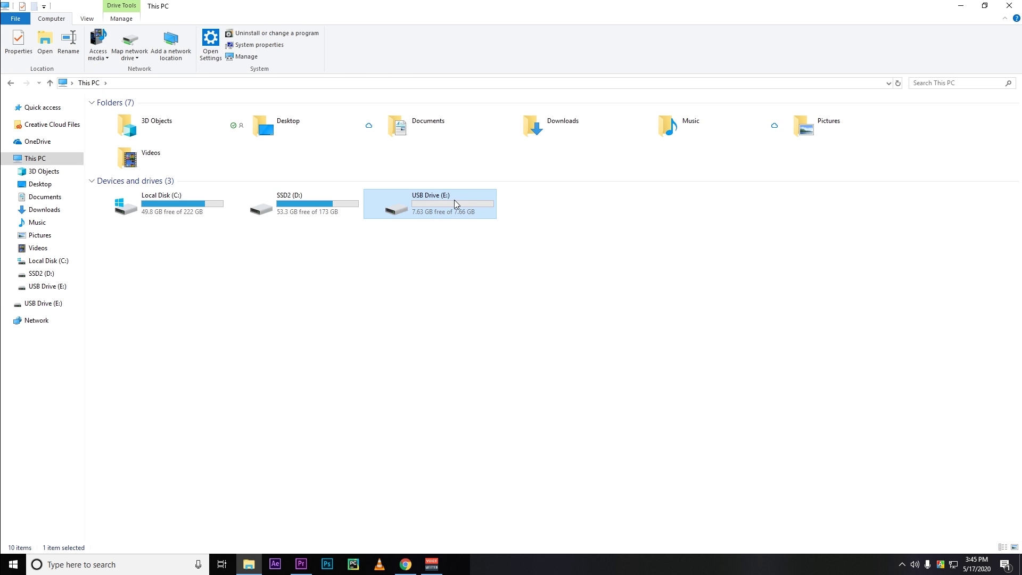
{"action": "double_click", "coordinate": [456, 203]}
{"action": "left_click", "coordinate": [98, 84]}
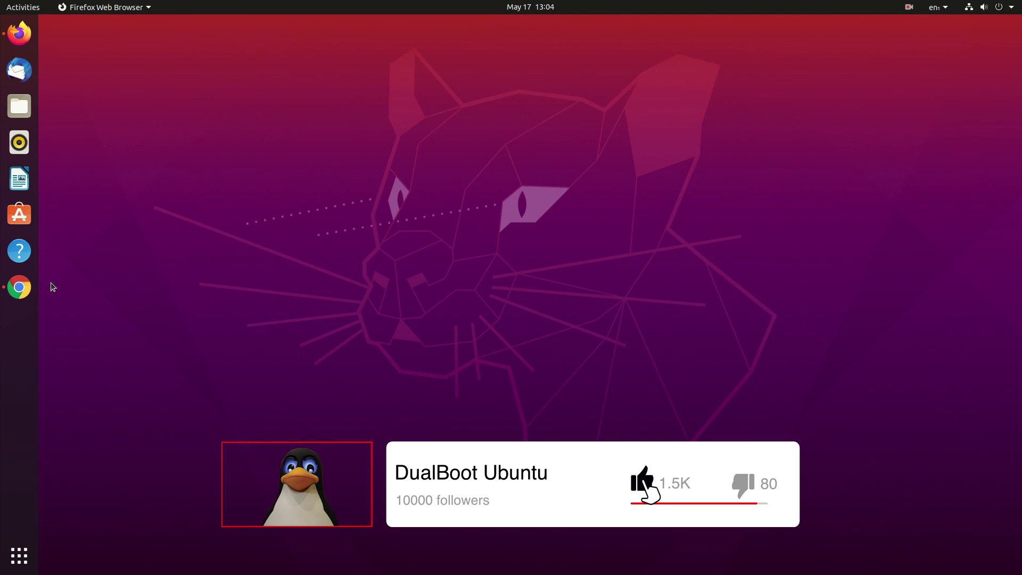
Pin the file manager with Keep in Dock and close the Files window.
{"action": "left_click", "coordinate": [1009, 2]}
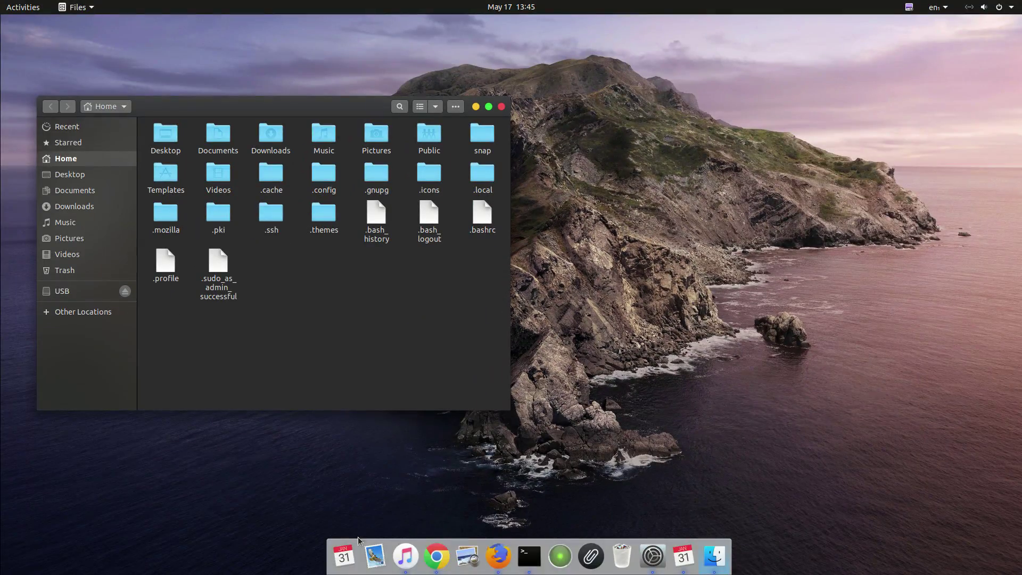
{"action": "right_click", "coordinate": [715, 556]}
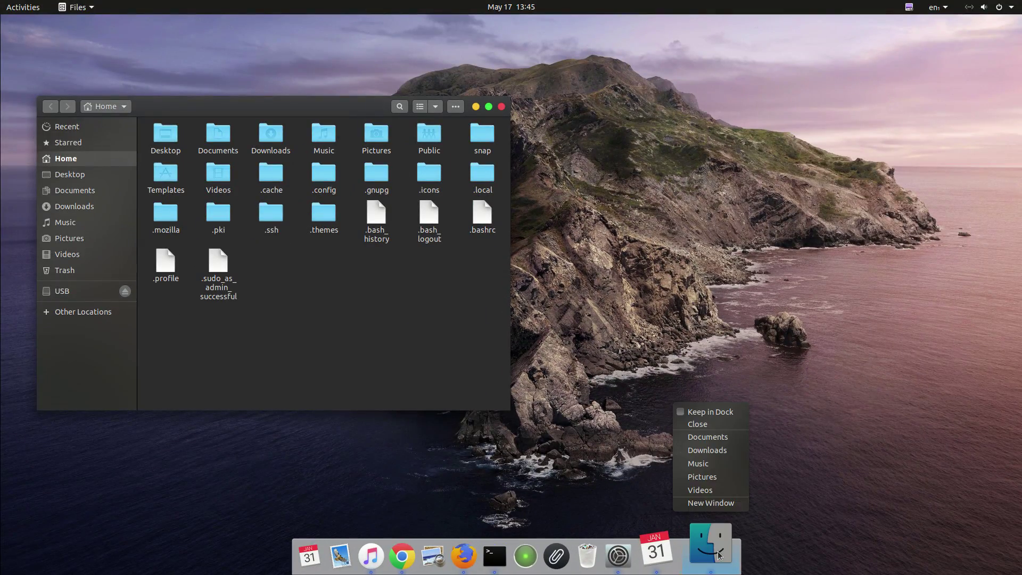
{"action": "left_click", "coordinate": [692, 414]}
{"action": "left_click", "coordinate": [501, 107]}
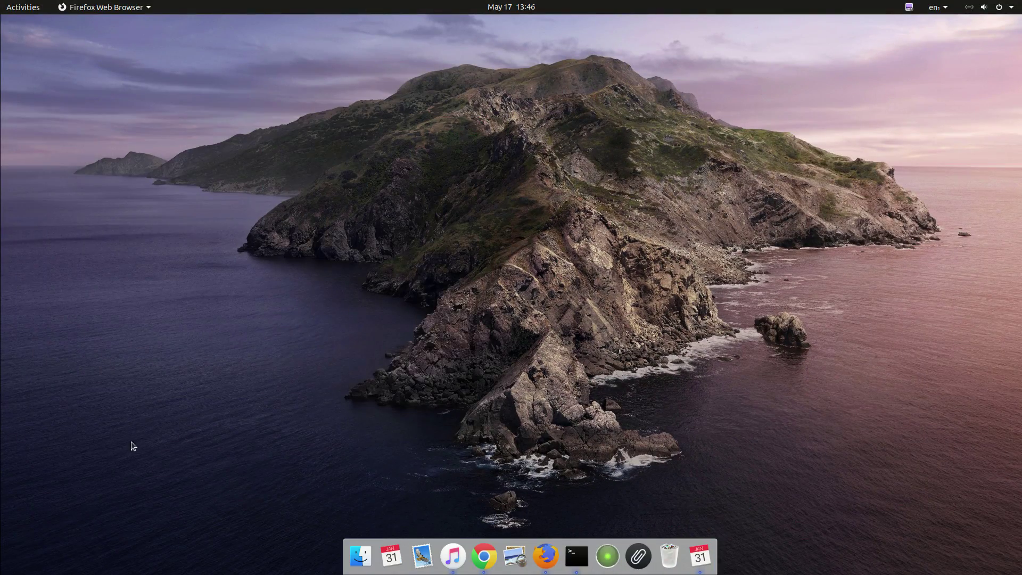
Launch Terminal and Calendar from Show Applications.
{"action": "left_click", "coordinate": [28, 570]}
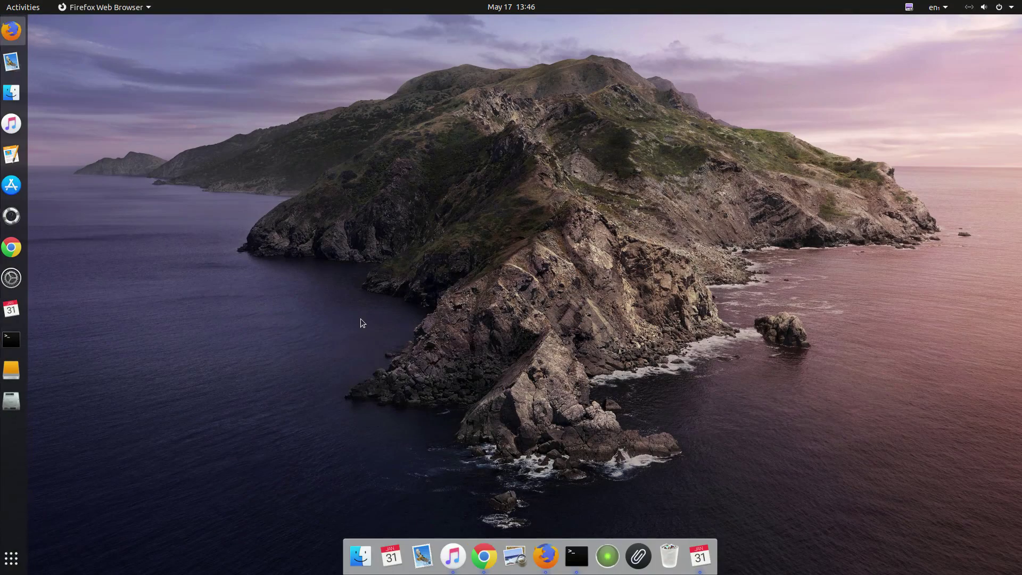
{"action": "left_click", "coordinate": [552, 553]}
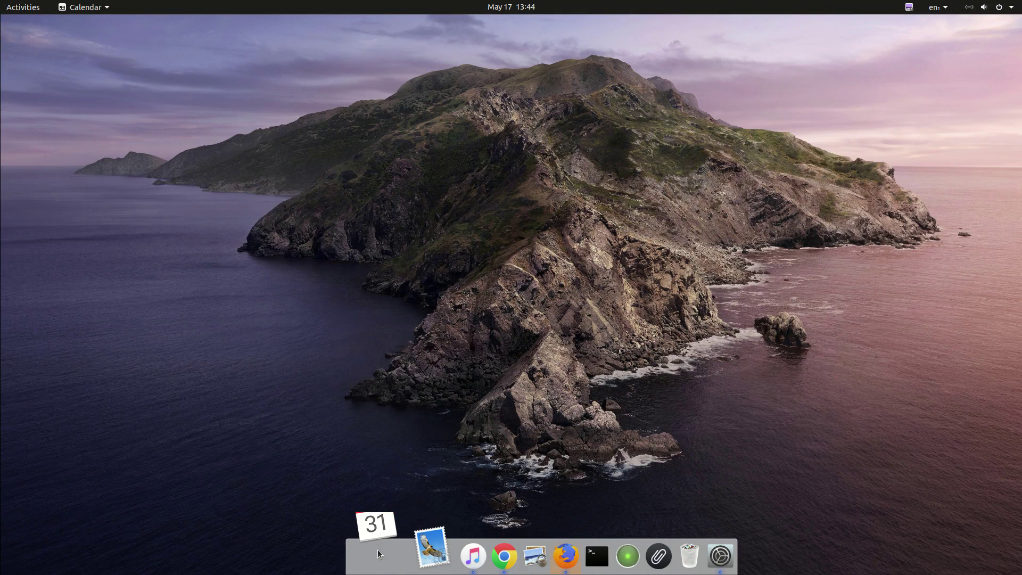
{"action": "left_click", "coordinate": [376, 532]}
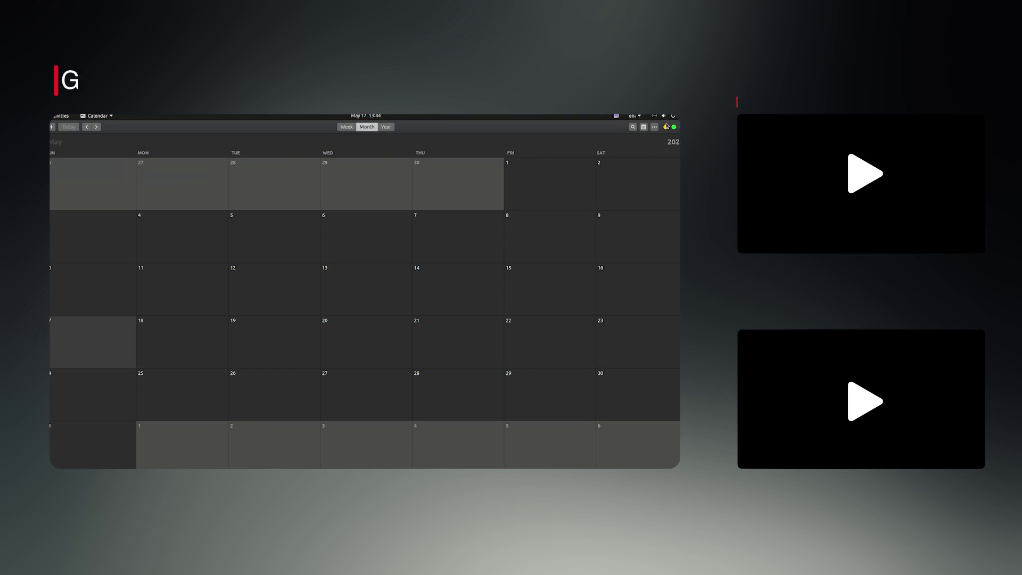